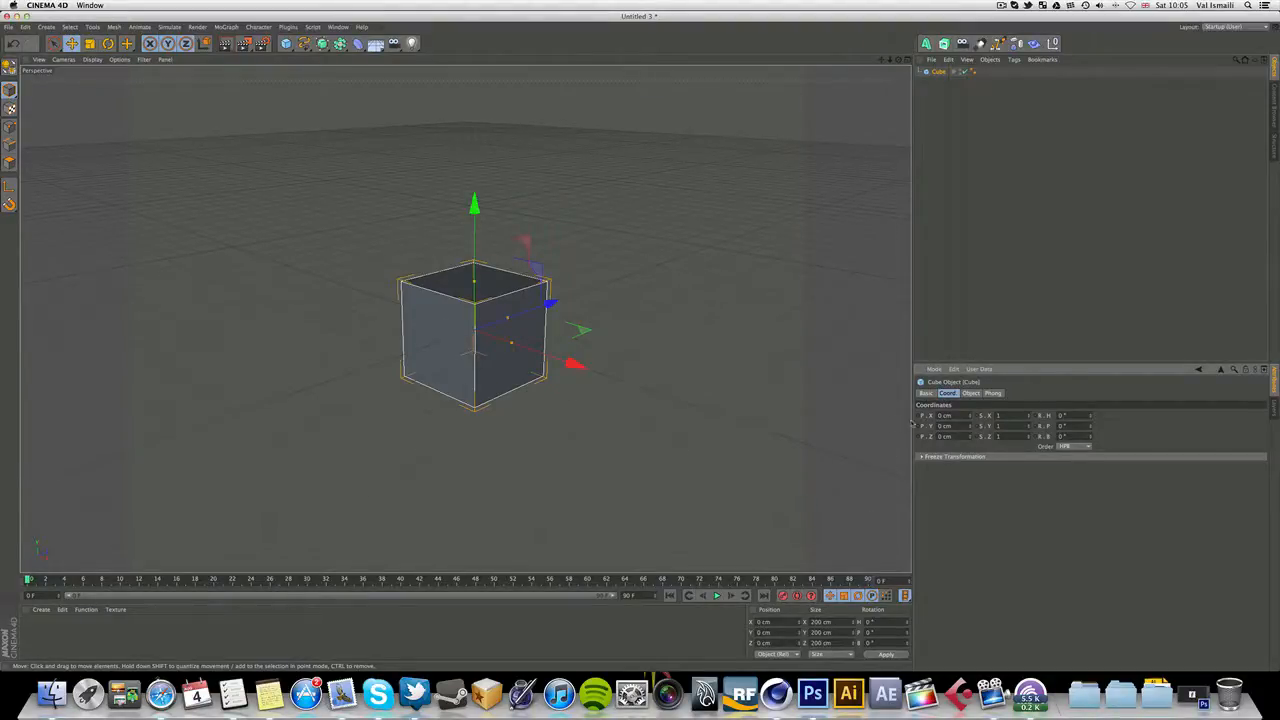
Add a keyframe for the cube's X, Y and Z position at frame 0.
right_click(919, 417)
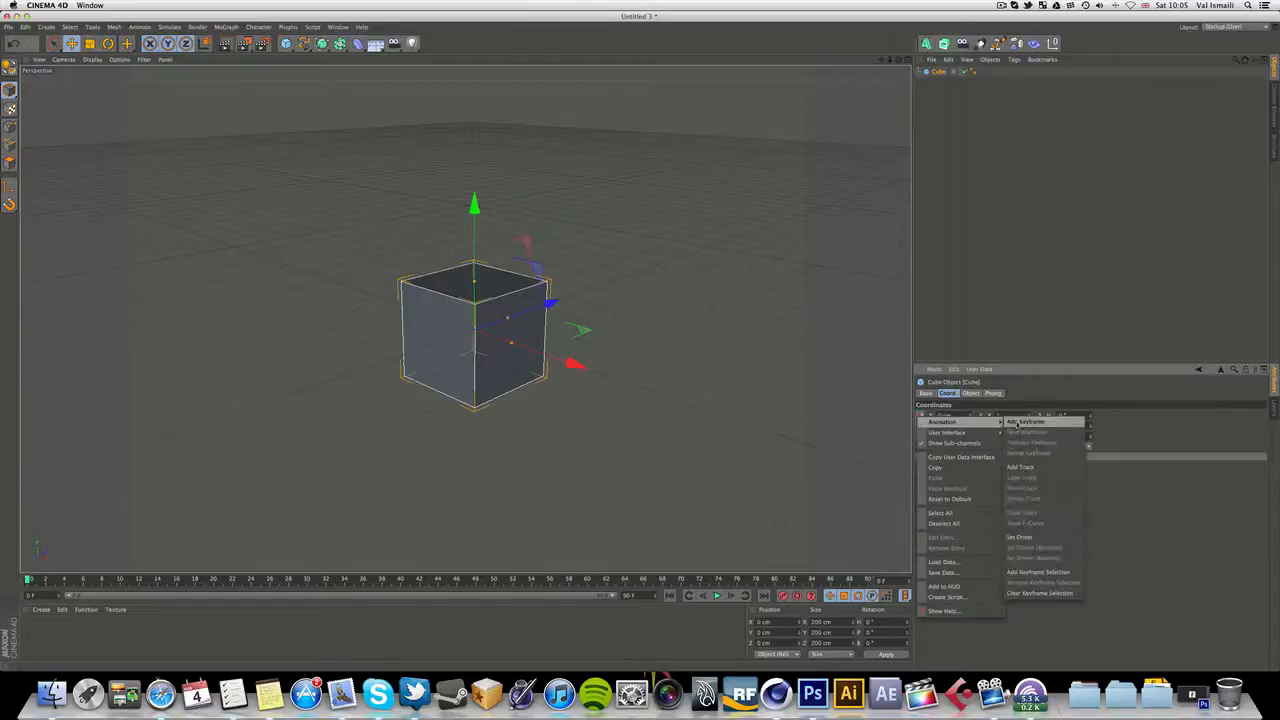
click(1025, 422)
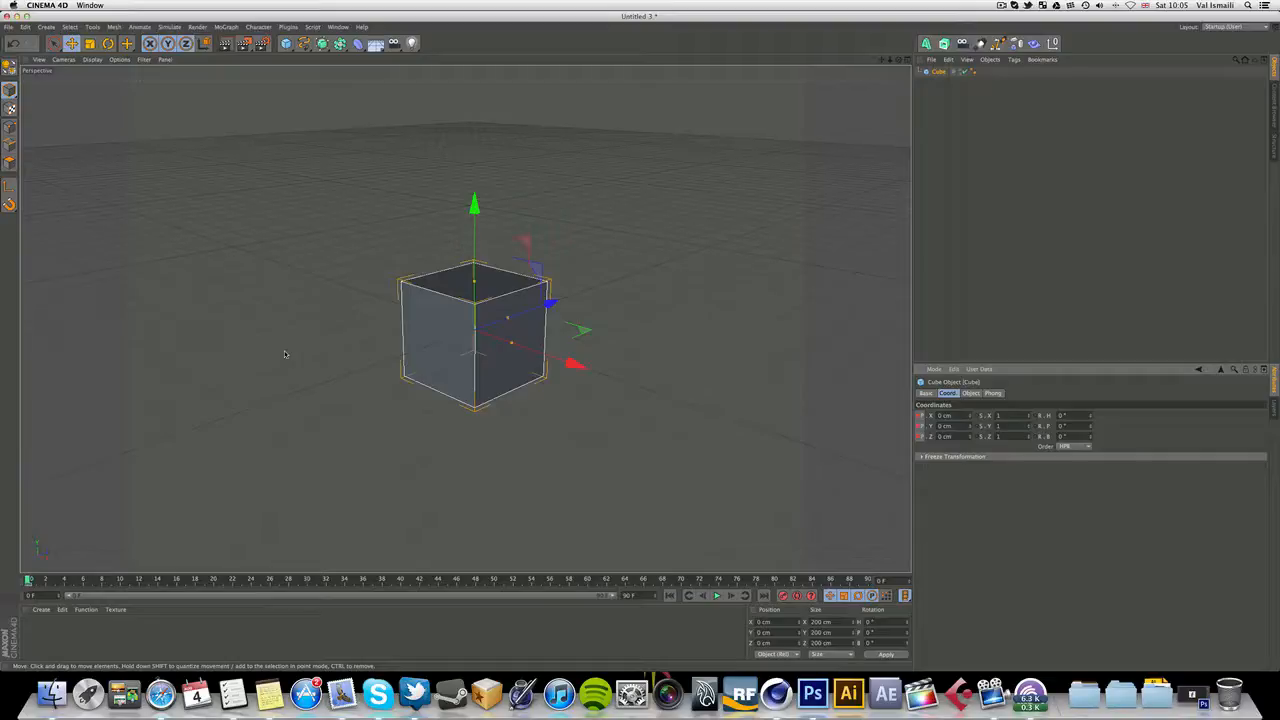
drag(528, 374, 557, 368)
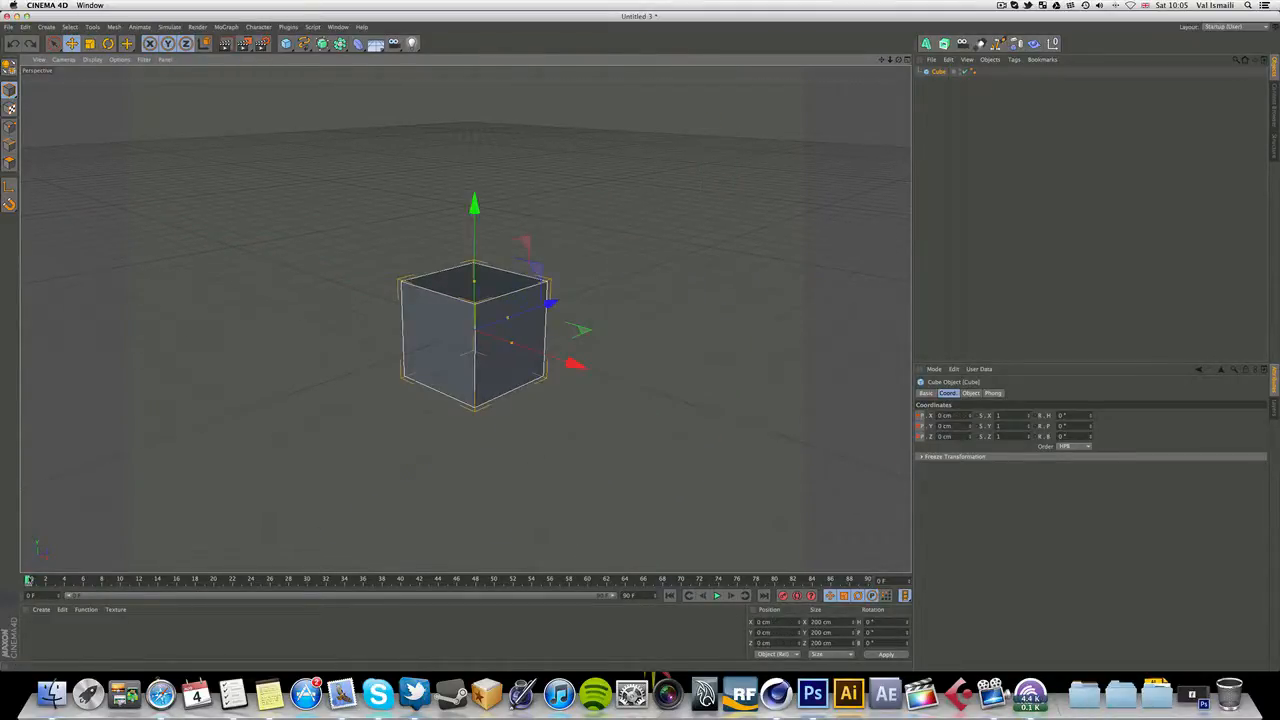
At frame 10, move the cube to about X 484 cm, Y 215 cm, Z -239 cm.
drag(30, 580, 124, 577)
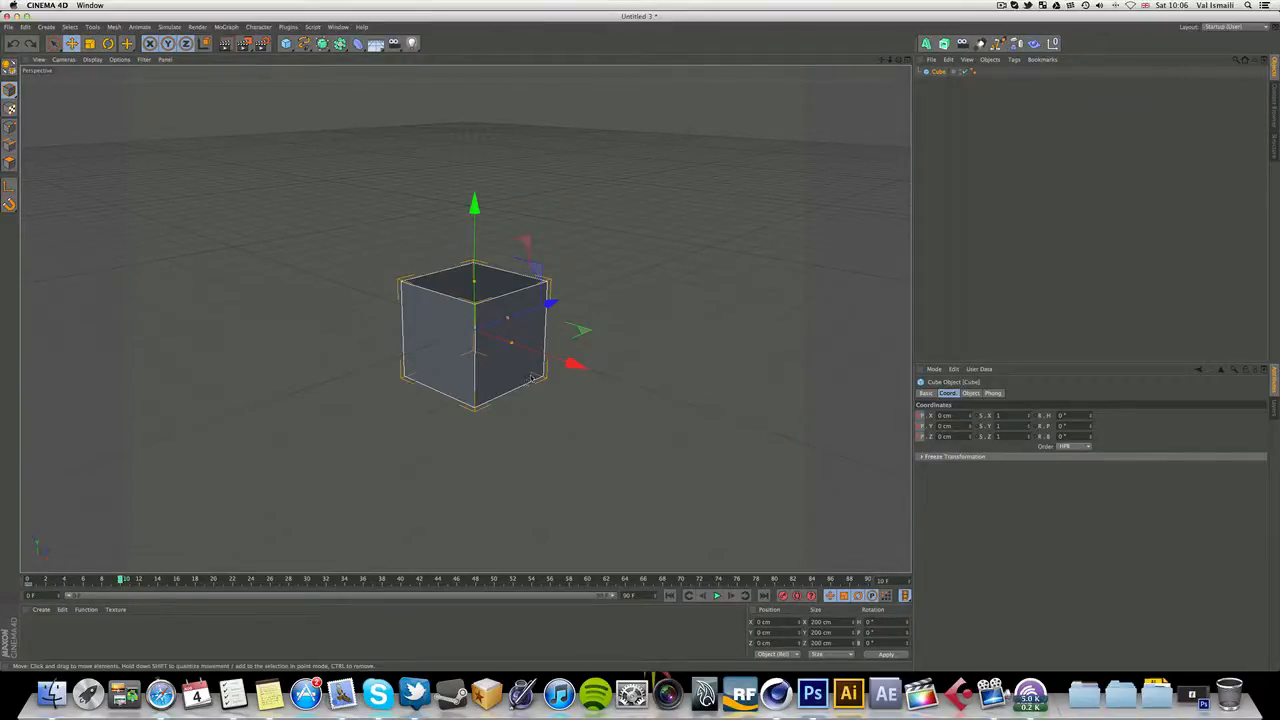
drag(576, 362, 812, 446)
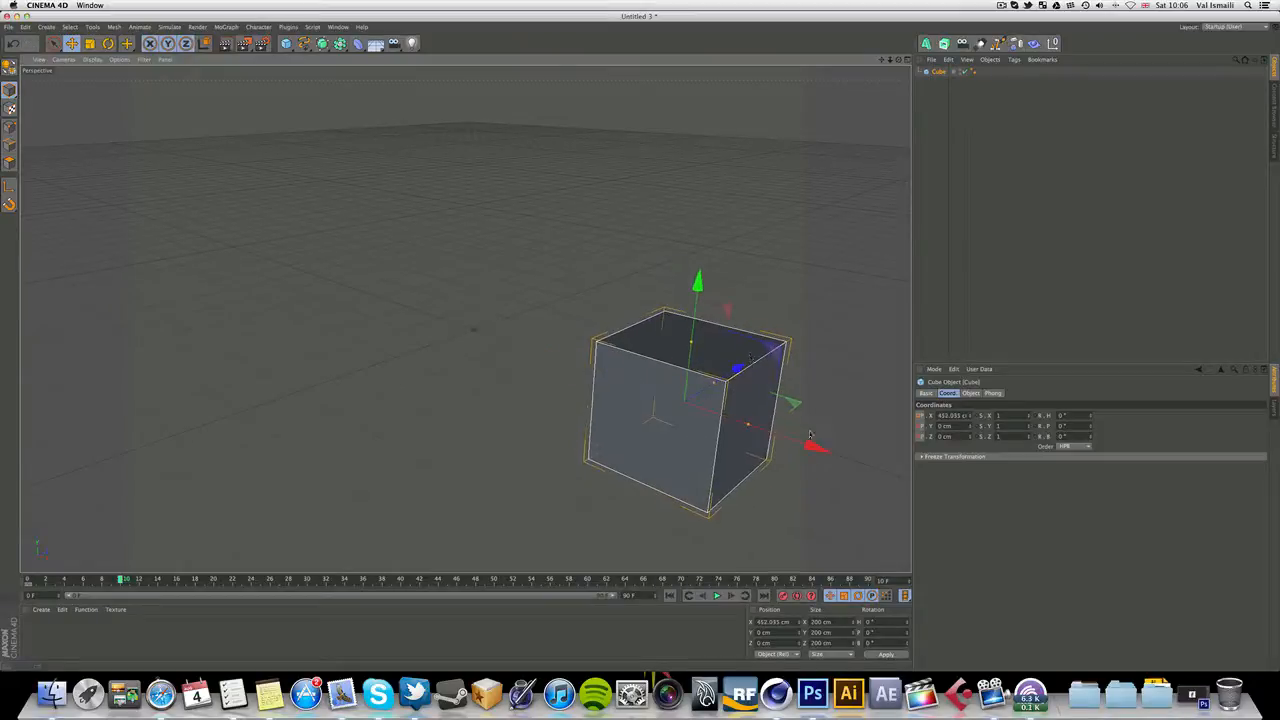
drag(697, 290, 708, 213)
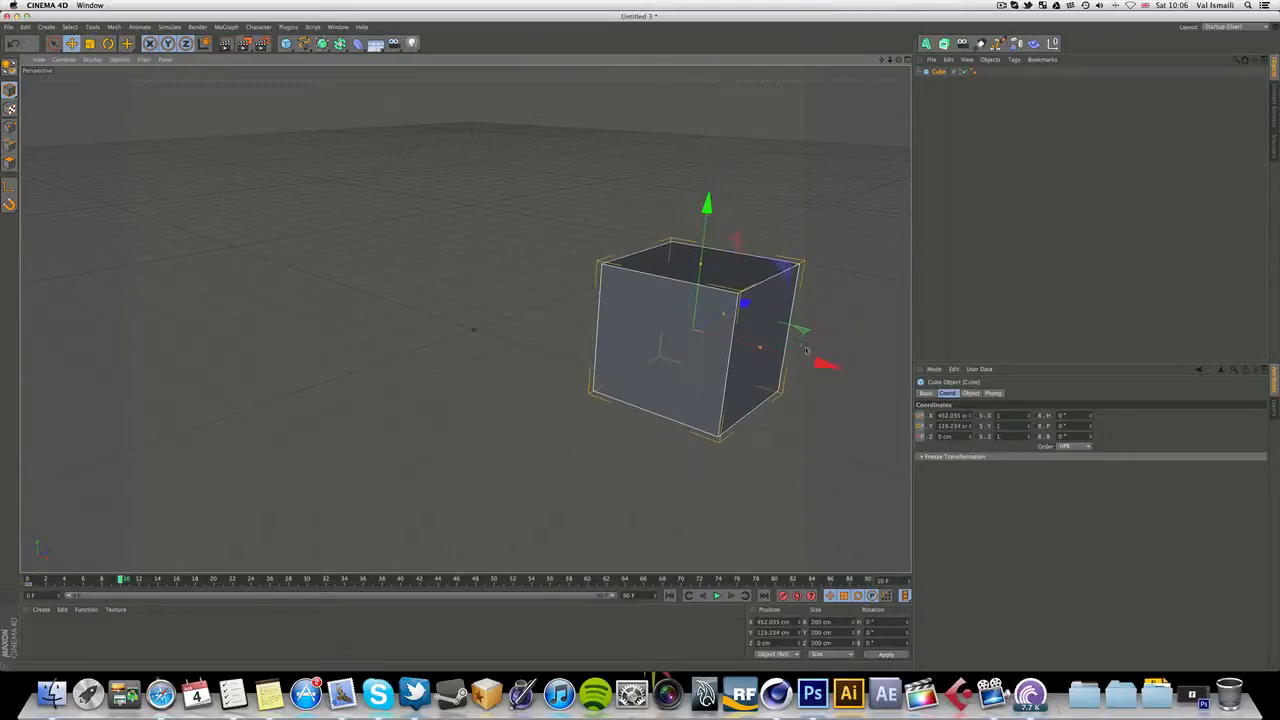
drag(820, 360, 845, 371)
drag(762, 309, 681, 352)
alt+drag(465, 319, 466, 317)
drag(776, 140, 776, 83)
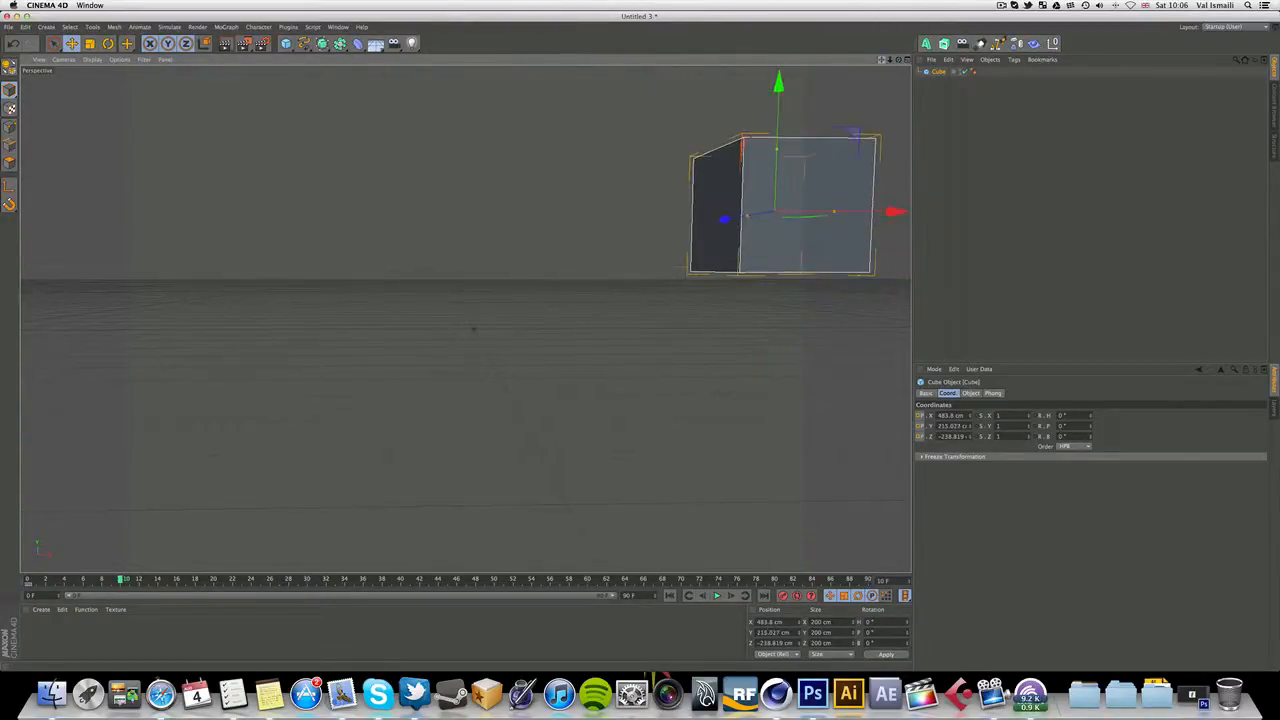
alt+drag(440, 395, 433, 407)
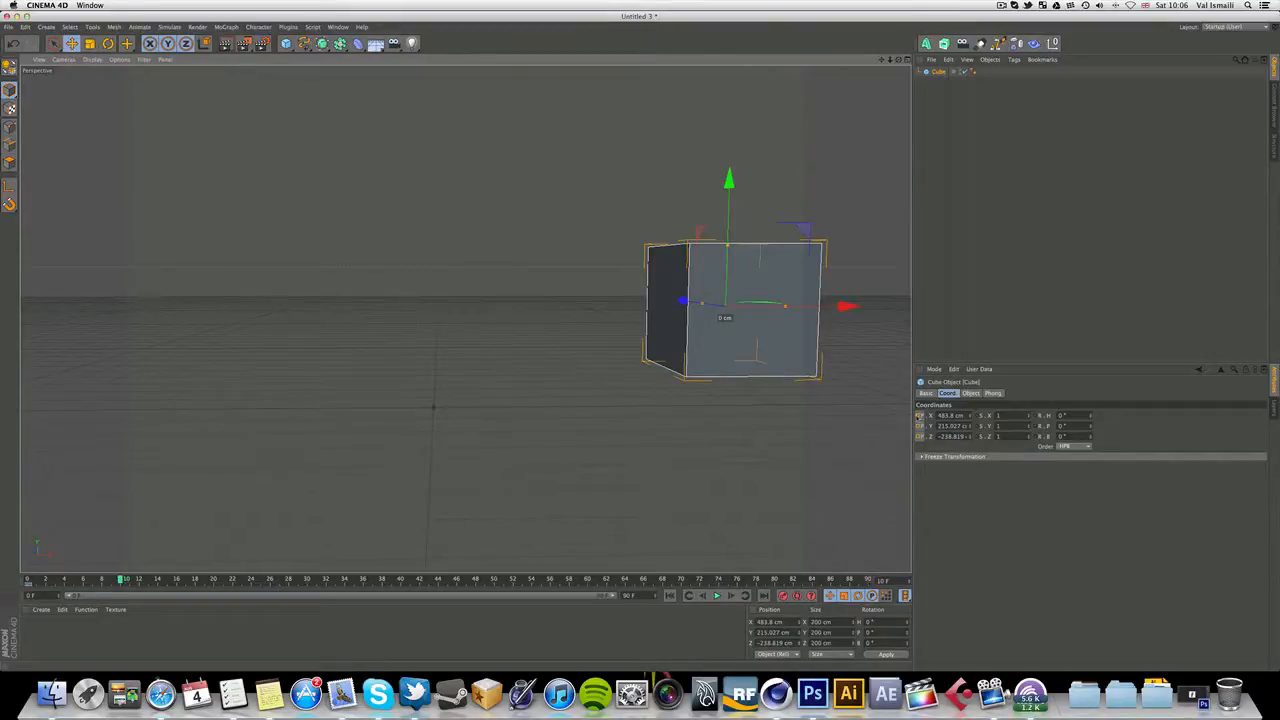
Add a keyframe for the cube's X, Y and Z position at frame 10.
right_click(918, 415)
mouse_move(930, 420)
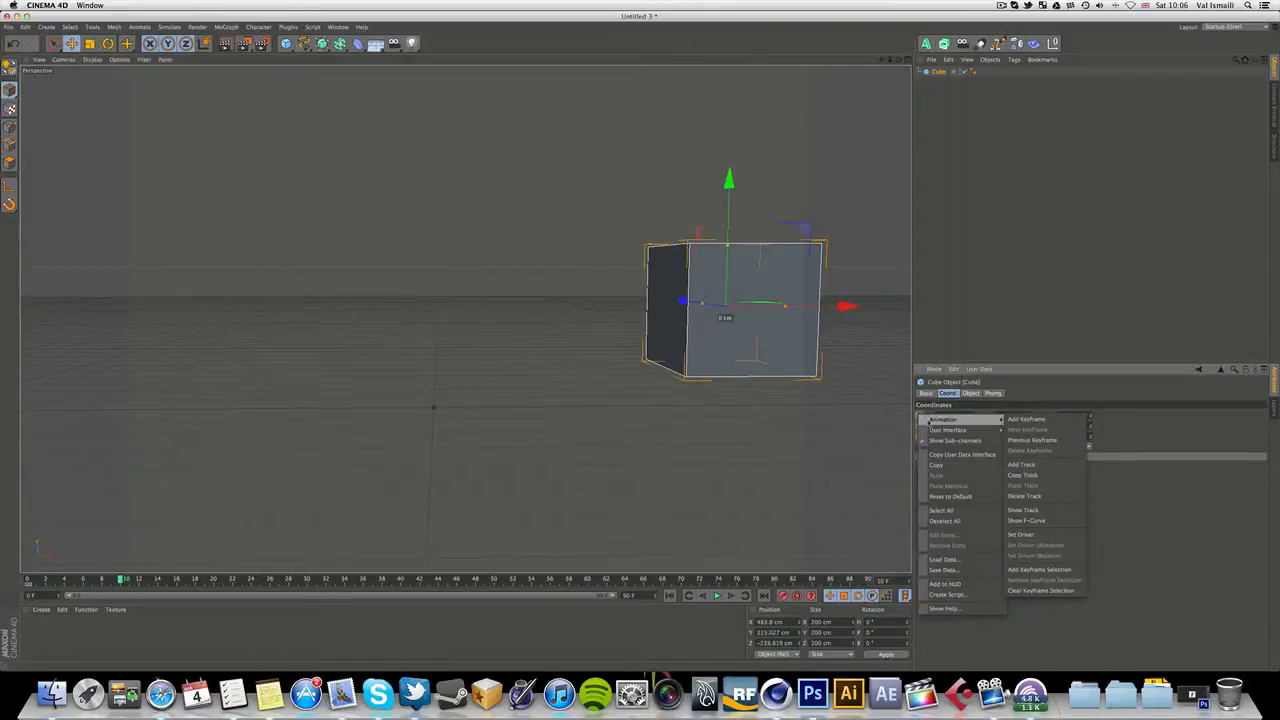
click(1044, 420)
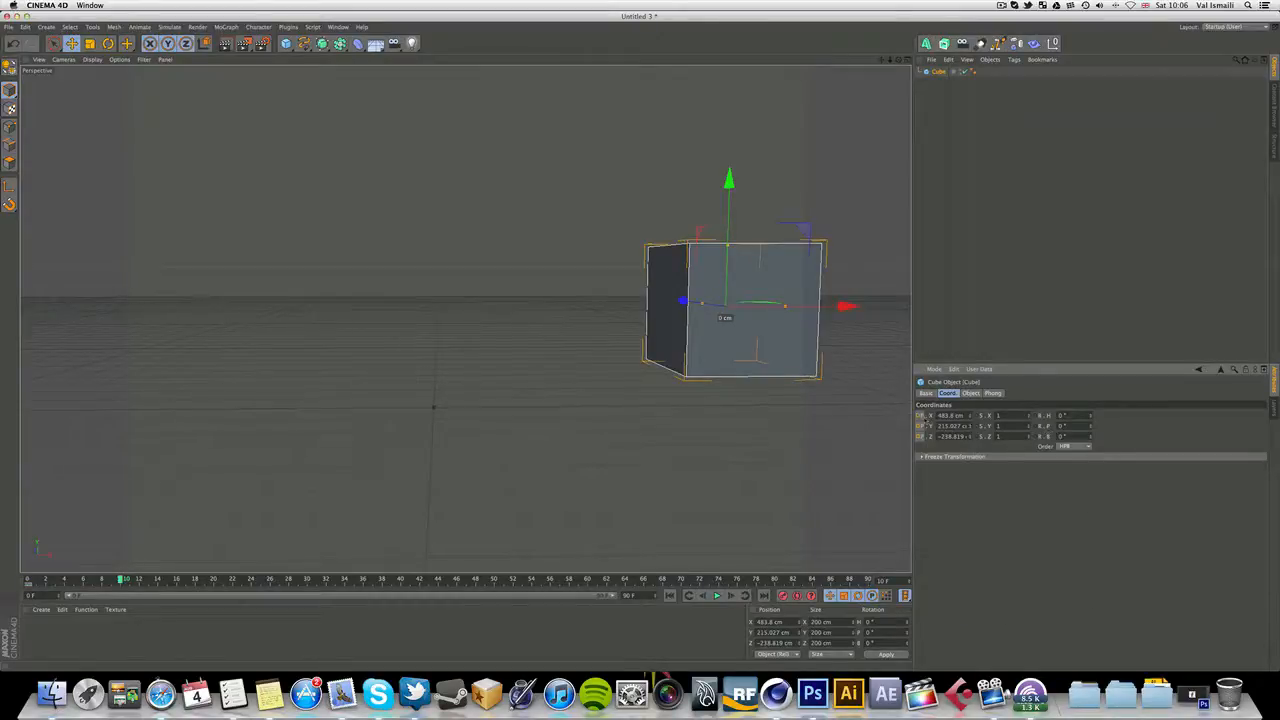
right_click(920, 424)
mouse_move(960, 420)
click(1044, 420)
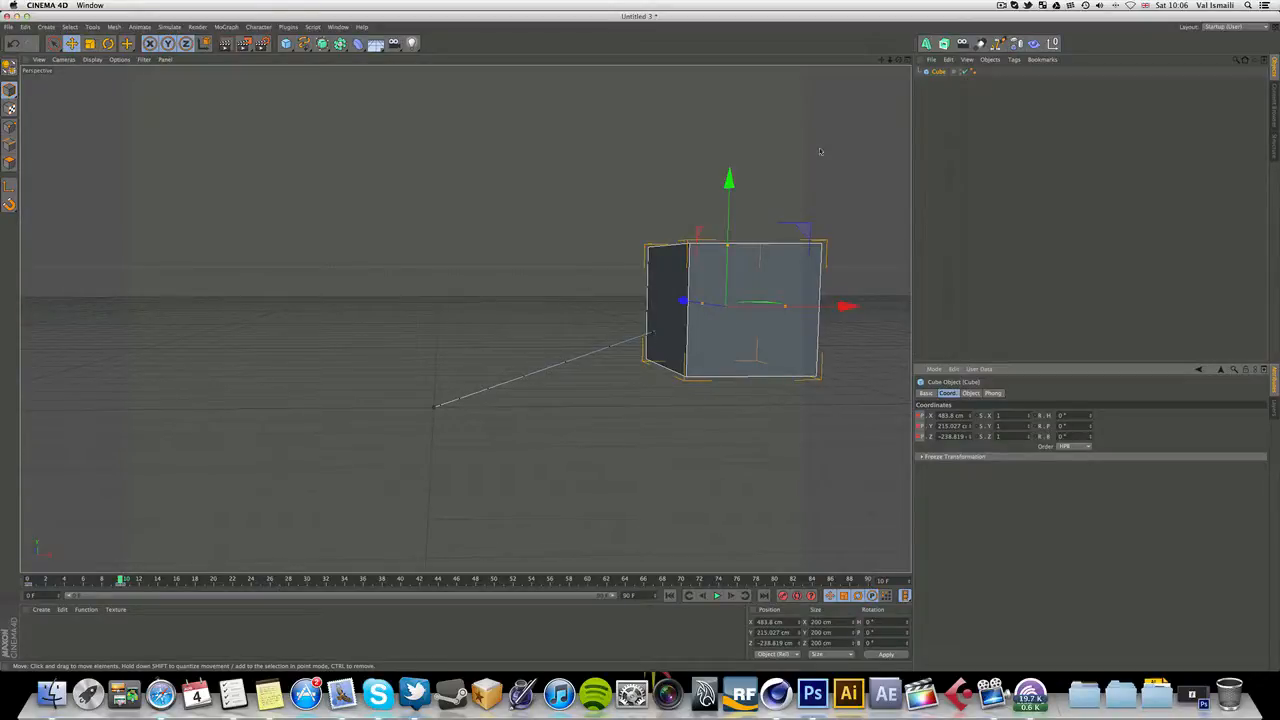
Reselect the cube, compare its positions at frames 0 and 10, and play the animation from the start.
click(955, 131)
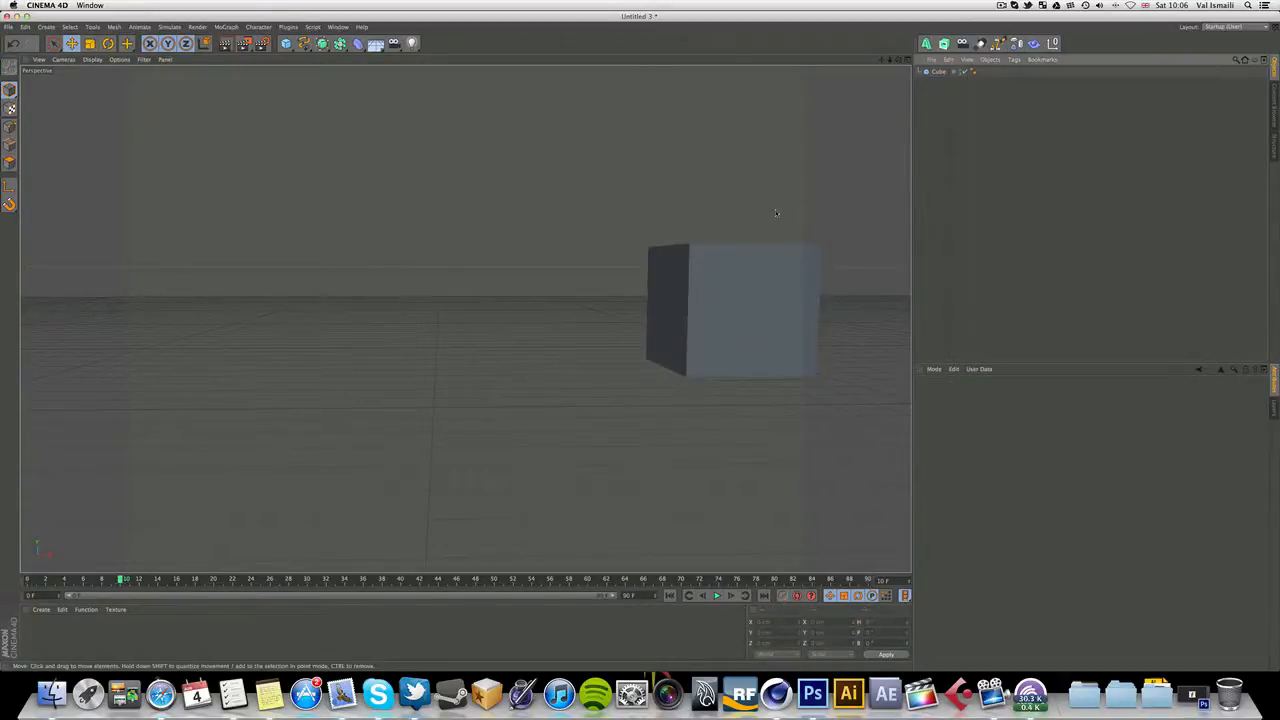
click(739, 287)
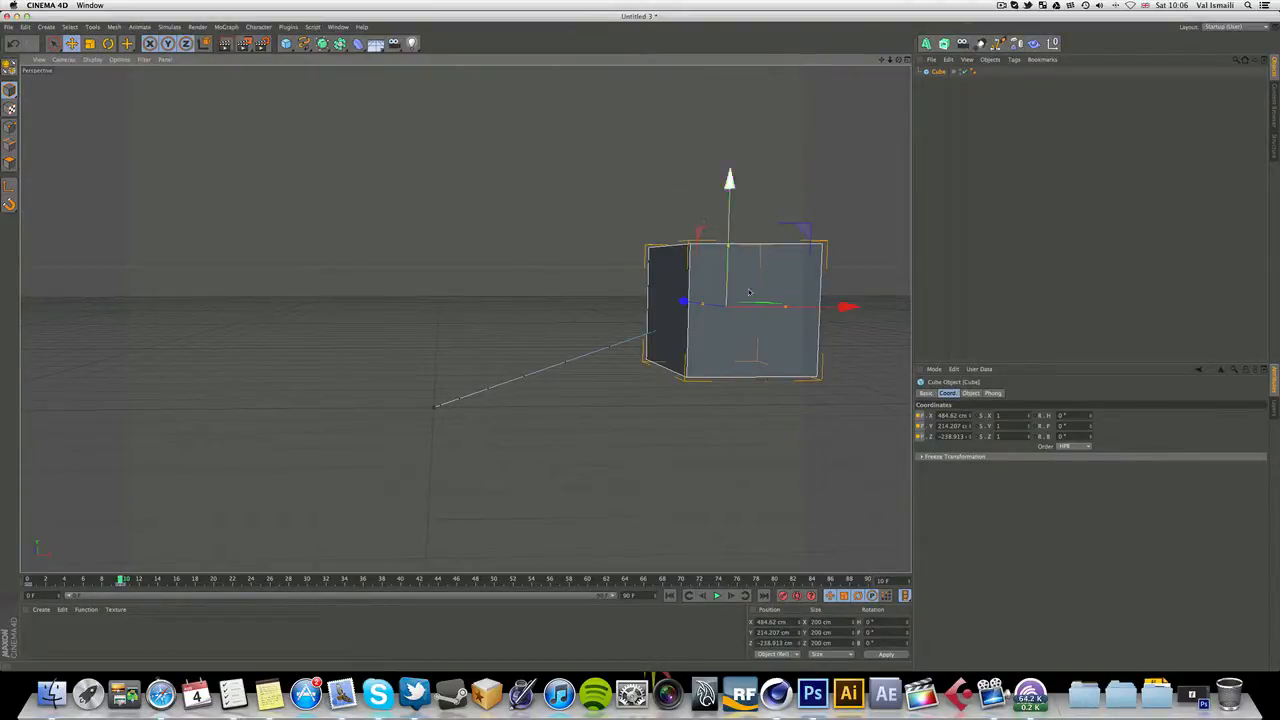
click(672, 596)
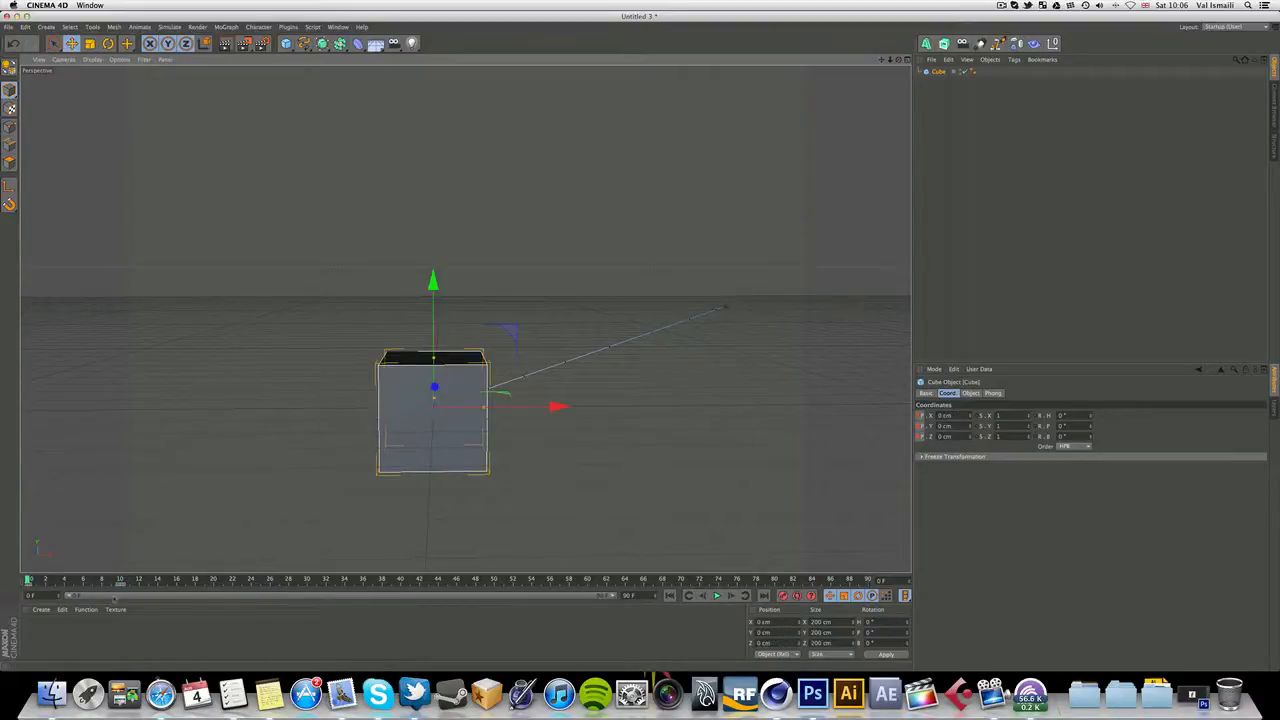
click(120, 580)
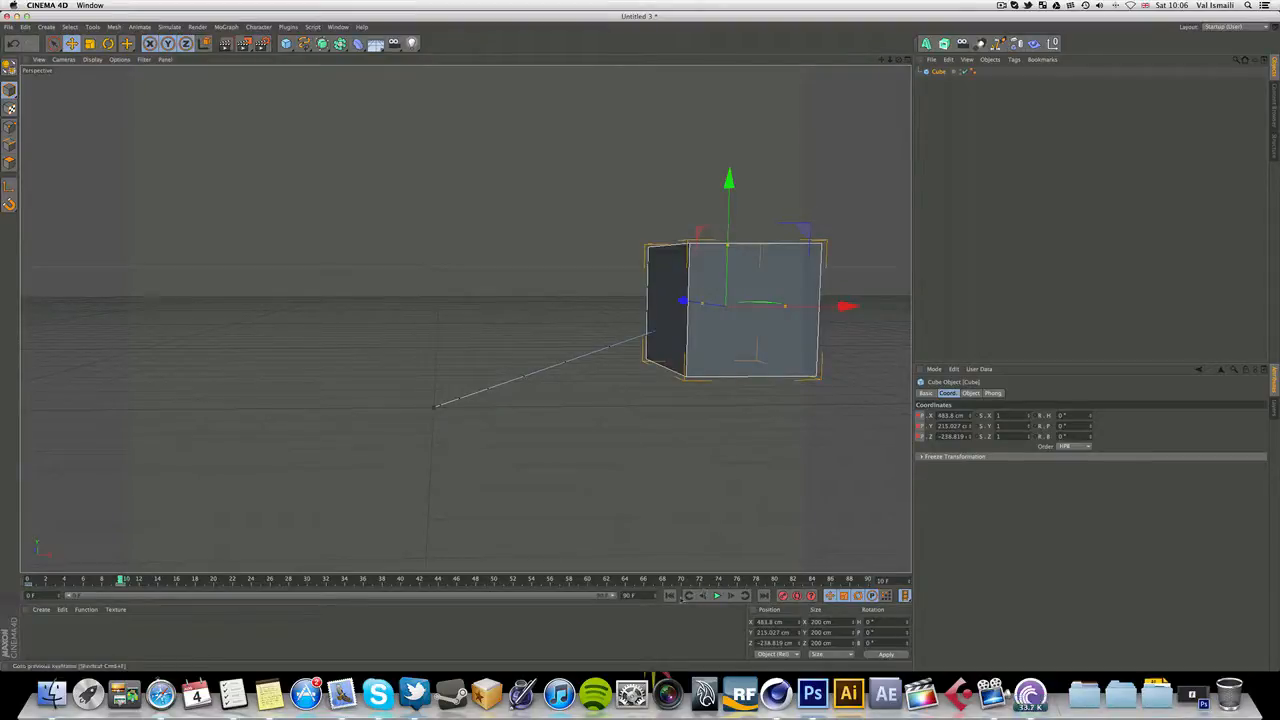
click(670, 596)
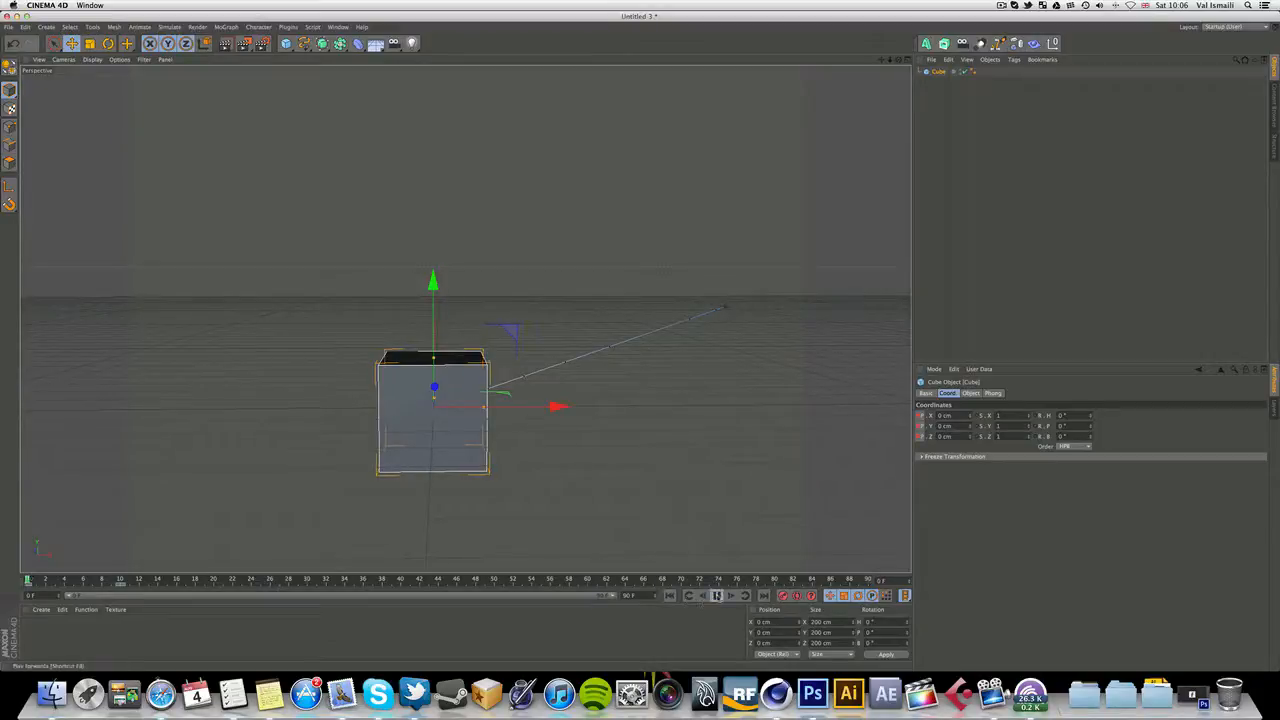
click(716, 596)
click(716, 596)
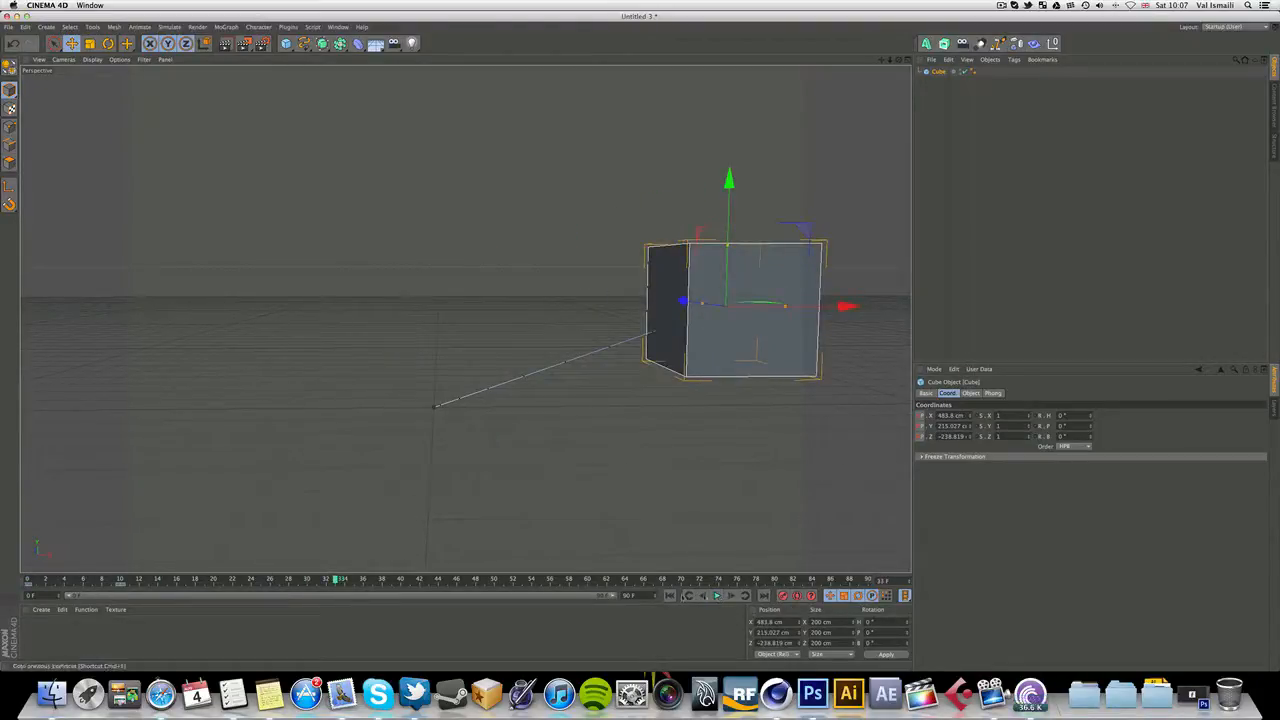
click(670, 596)
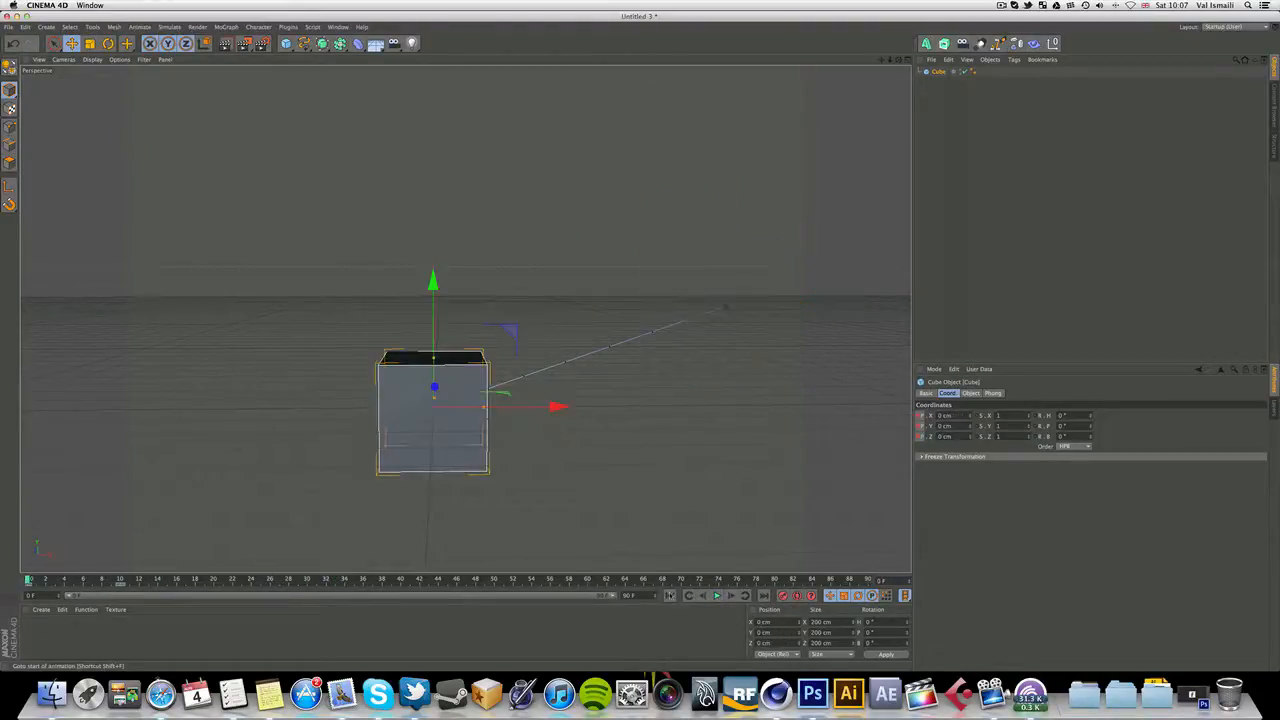
click(716, 596)
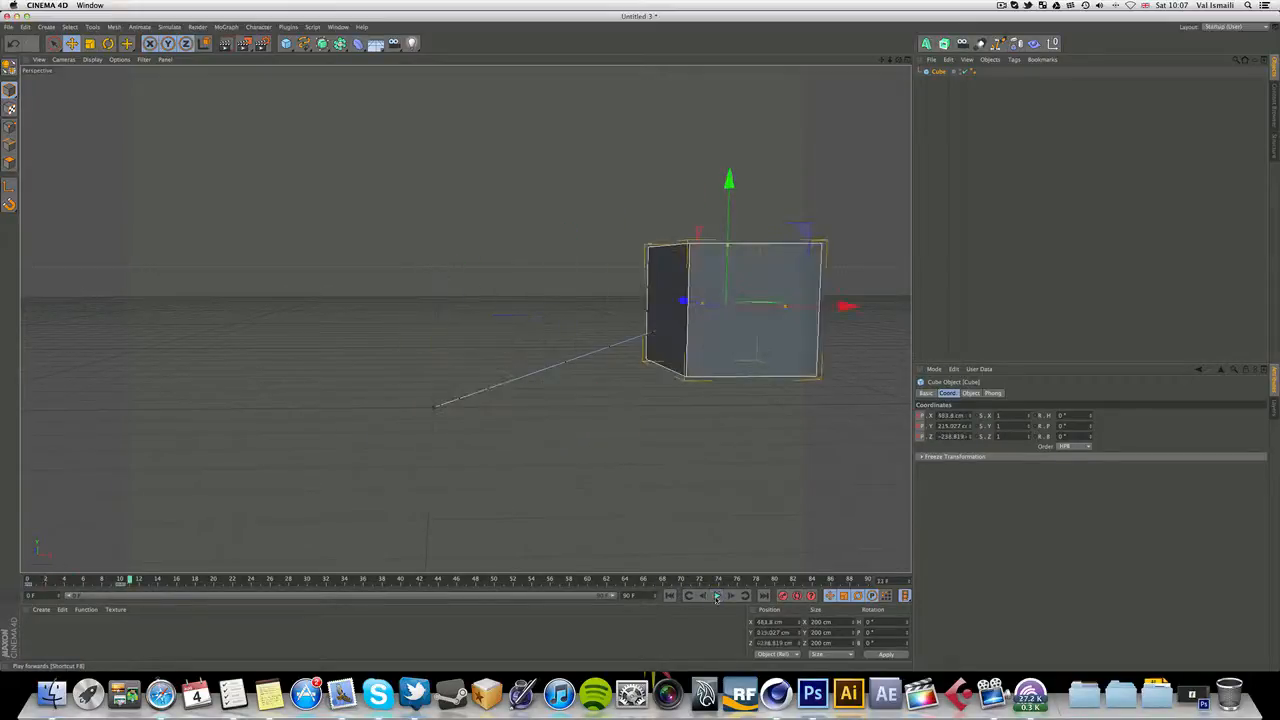
Go to frame 20 in the animation.
click(215, 580)
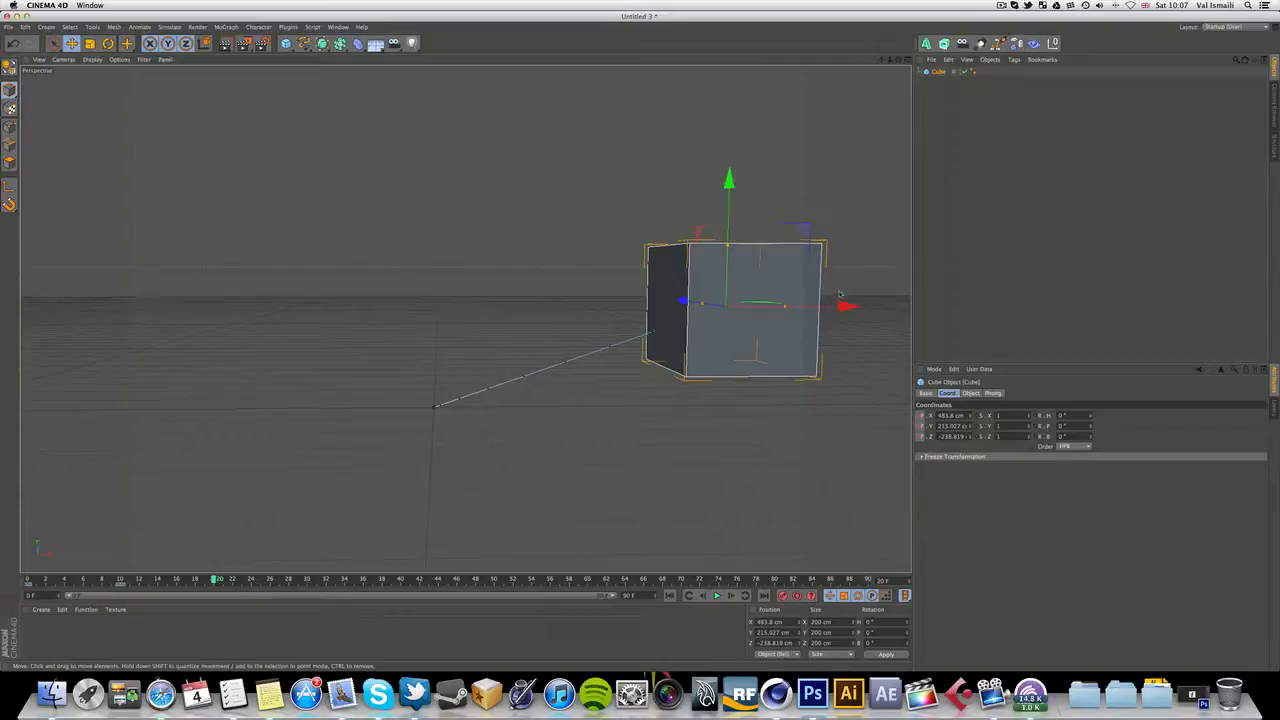
drag(848, 306, 183, 307)
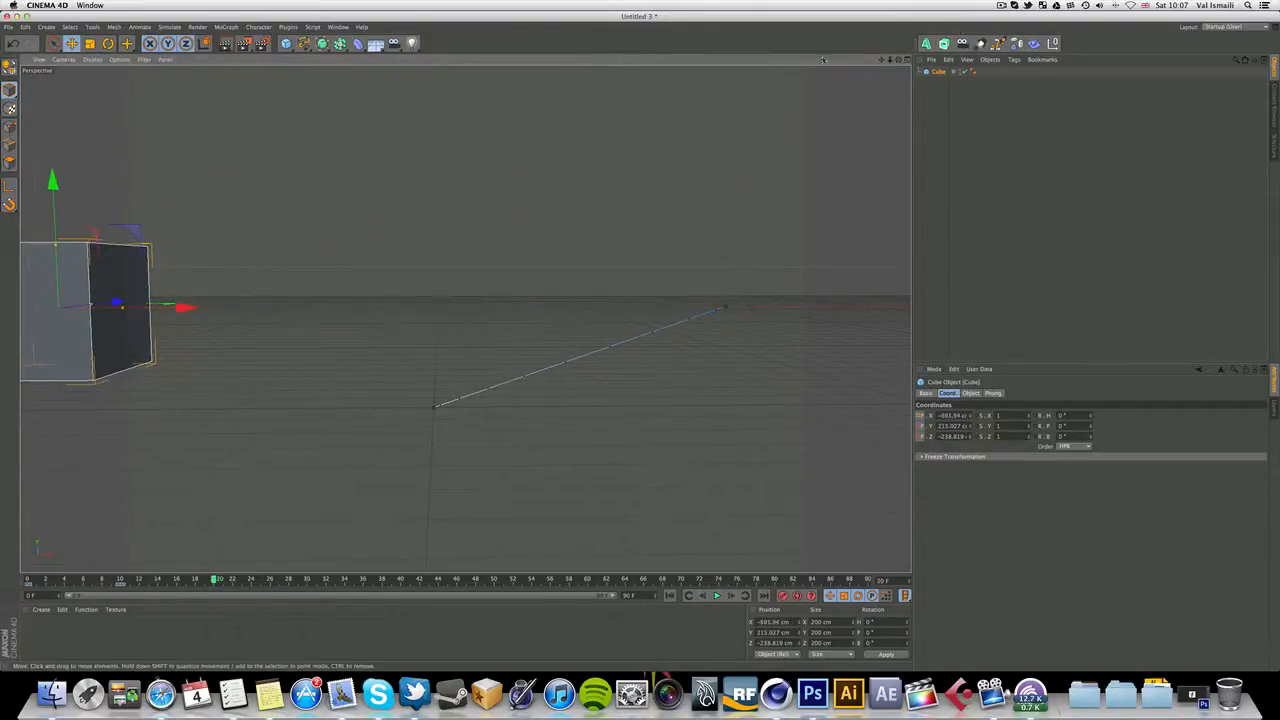
drag(881, 59, 975, 63)
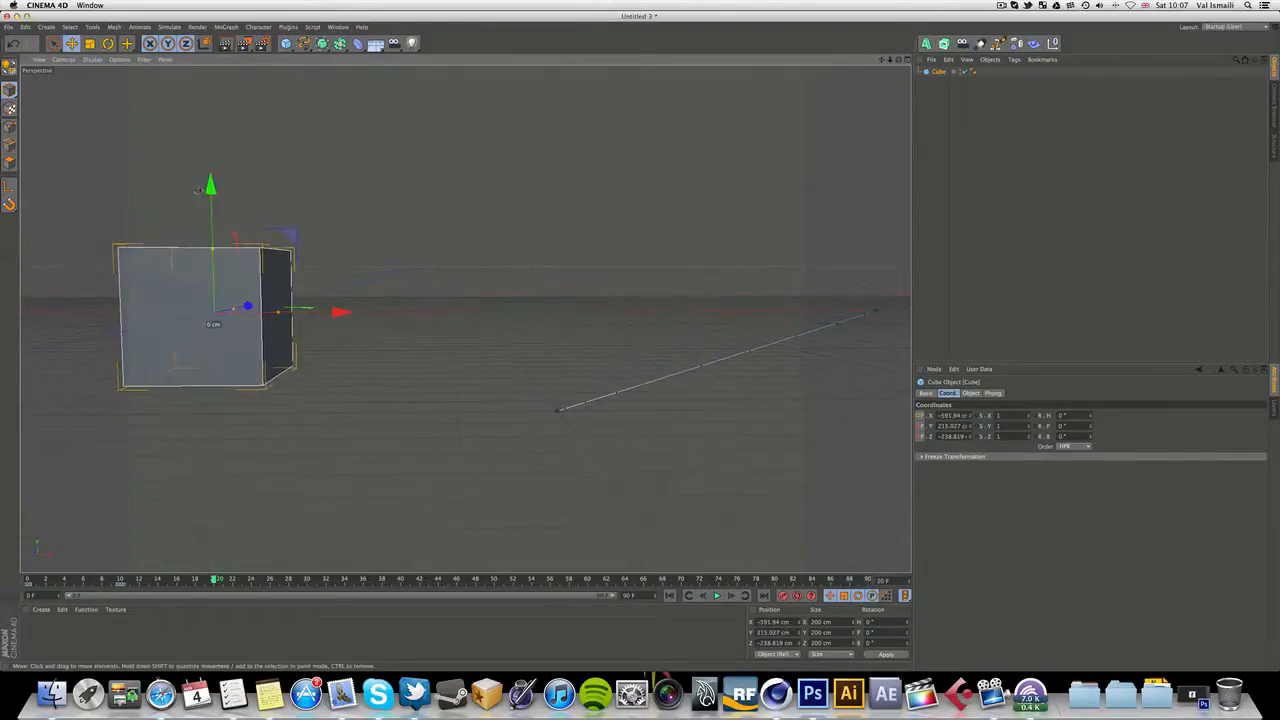
drag(198, 190, 198, 60)
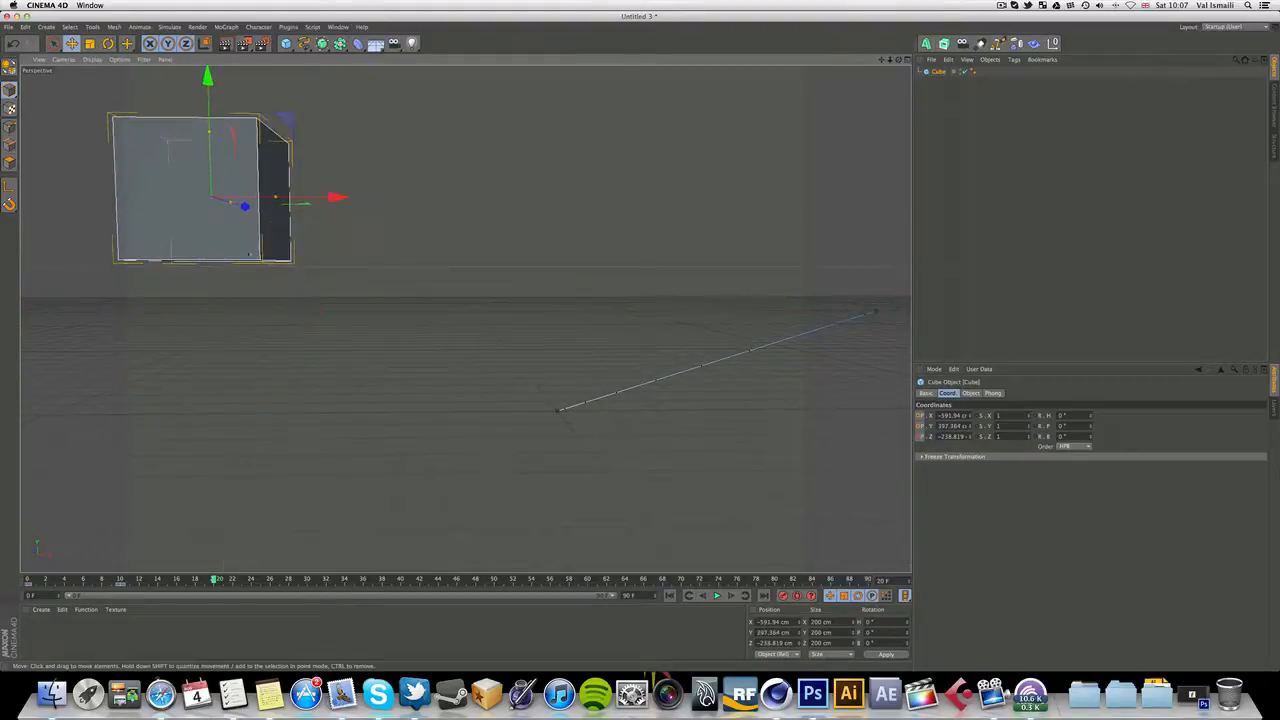
right_click(922, 416)
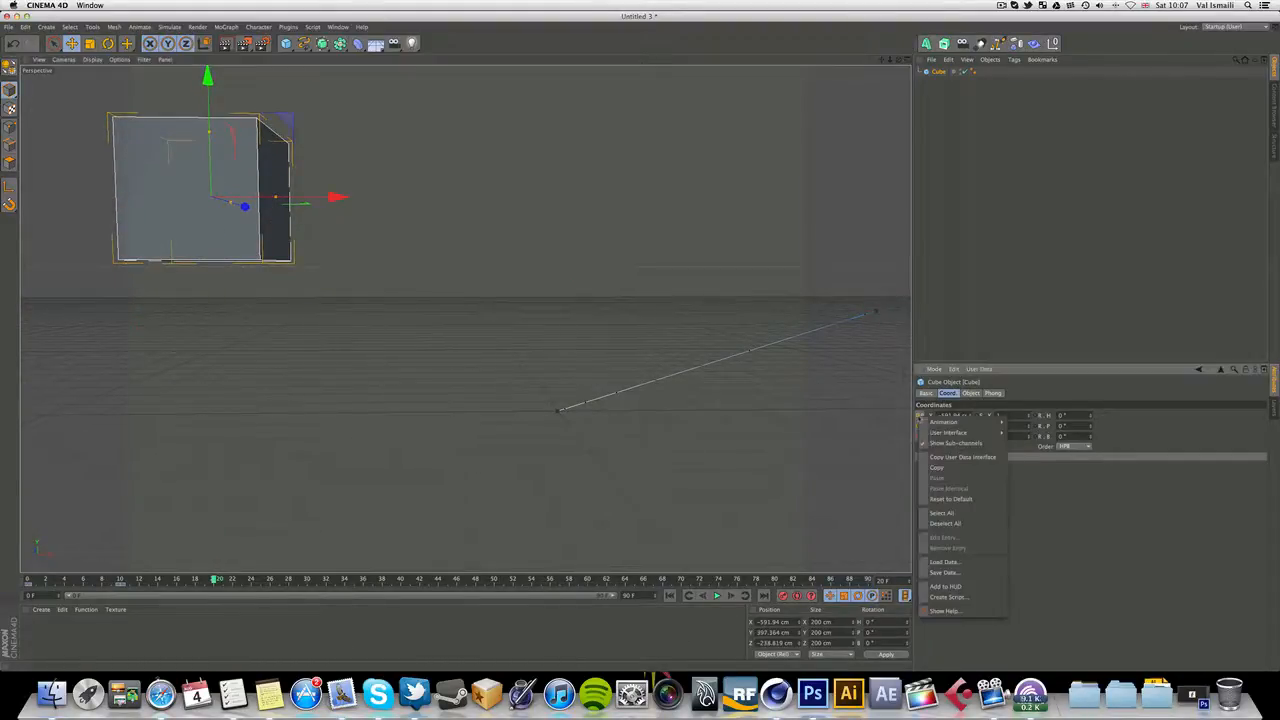
click(898, 410)
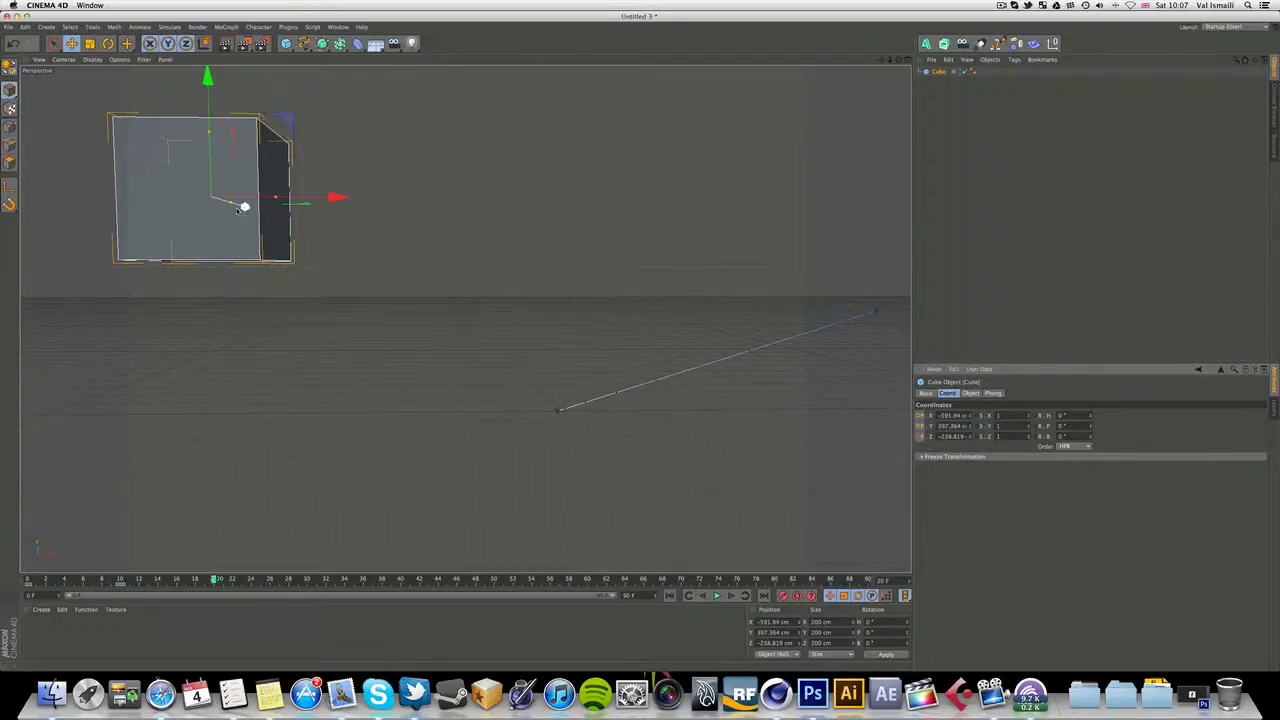
drag(244, 207, 247, 220)
key(super+z)
key(super+z)
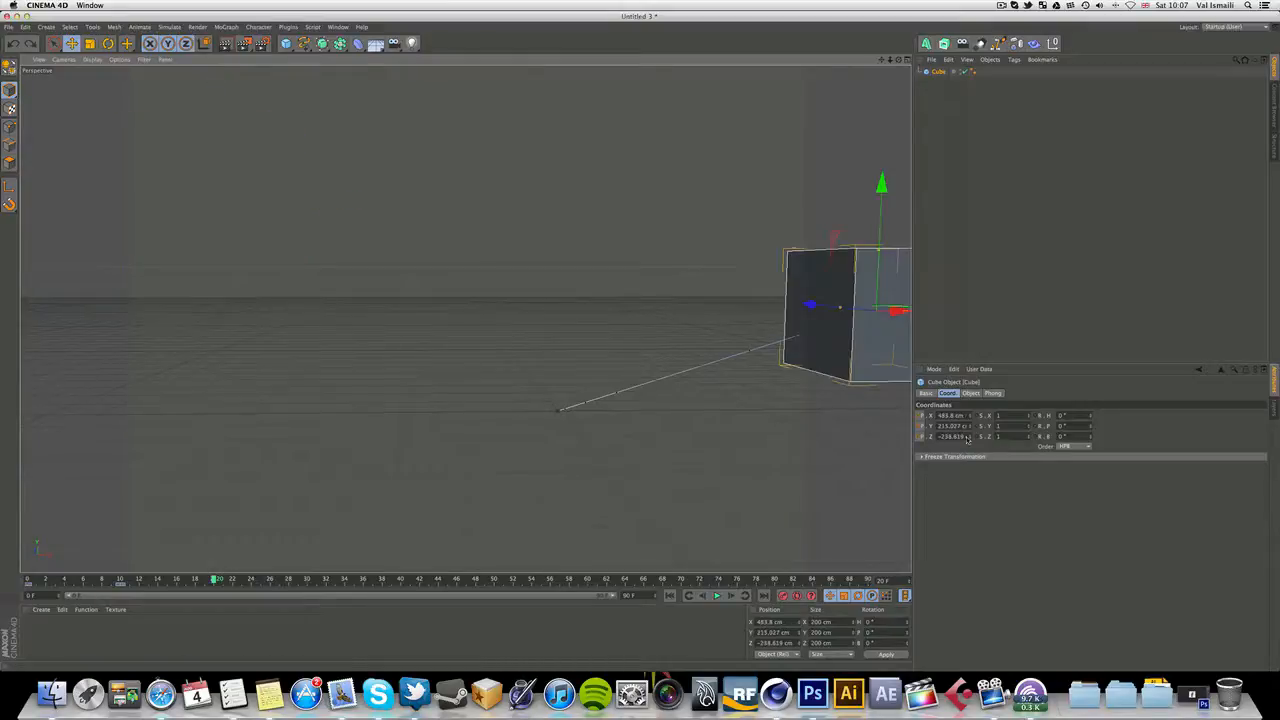
Move the cube at frame 20 to about X -488 cm, Y 400 cm, Z 365 cm and add a position keyframe.
drag(897, 311, 405, 311)
drag(270, 186, 272, 78)
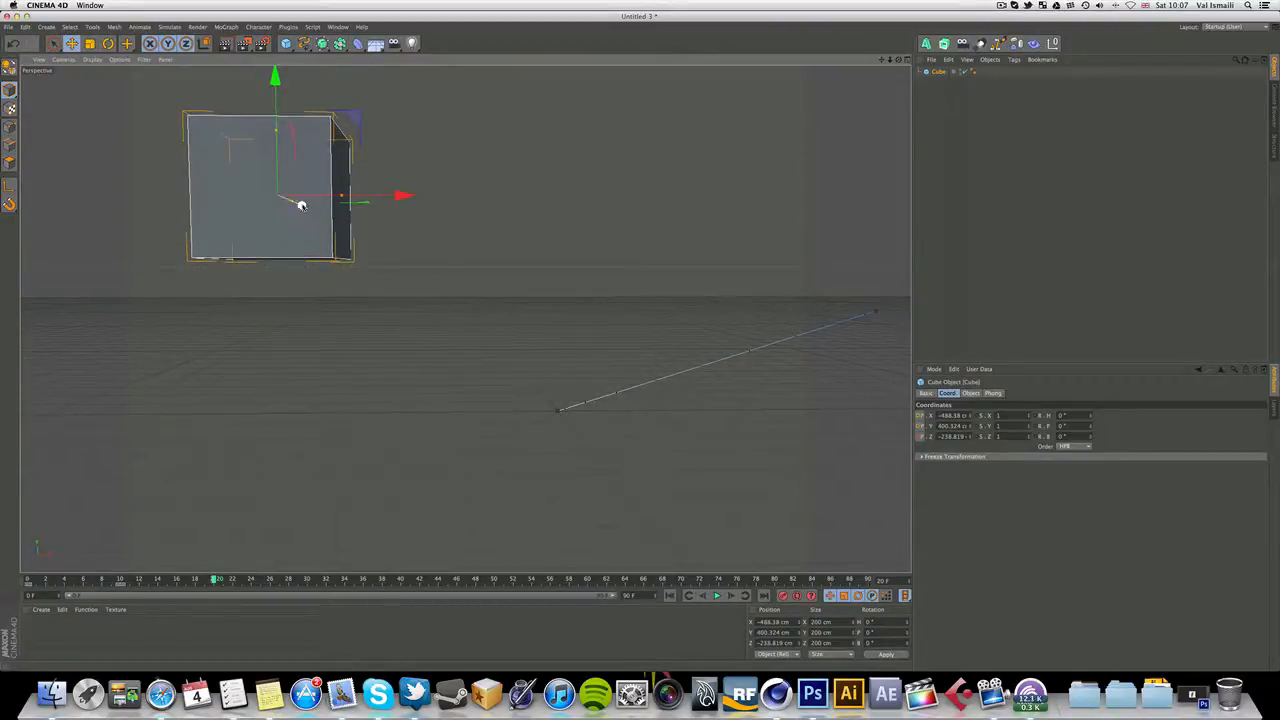
drag(301, 205, 351, 227)
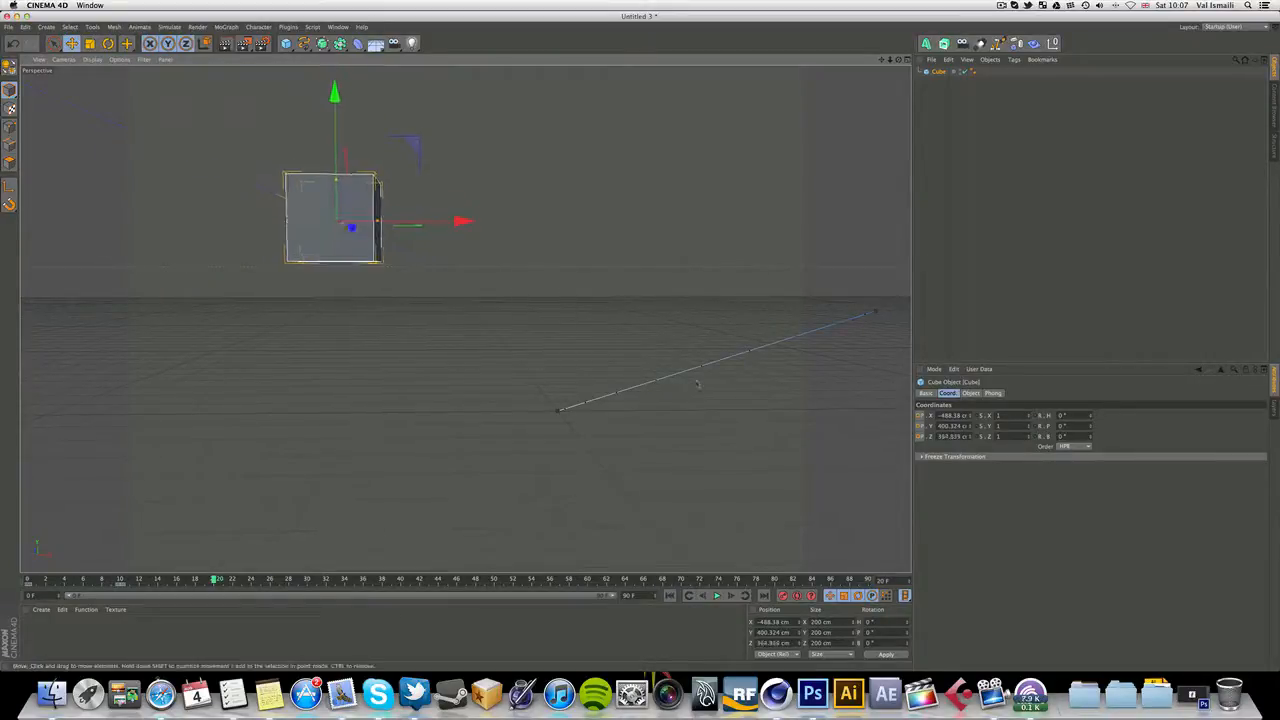
right_click(919, 415)
mouse_move(935, 421)
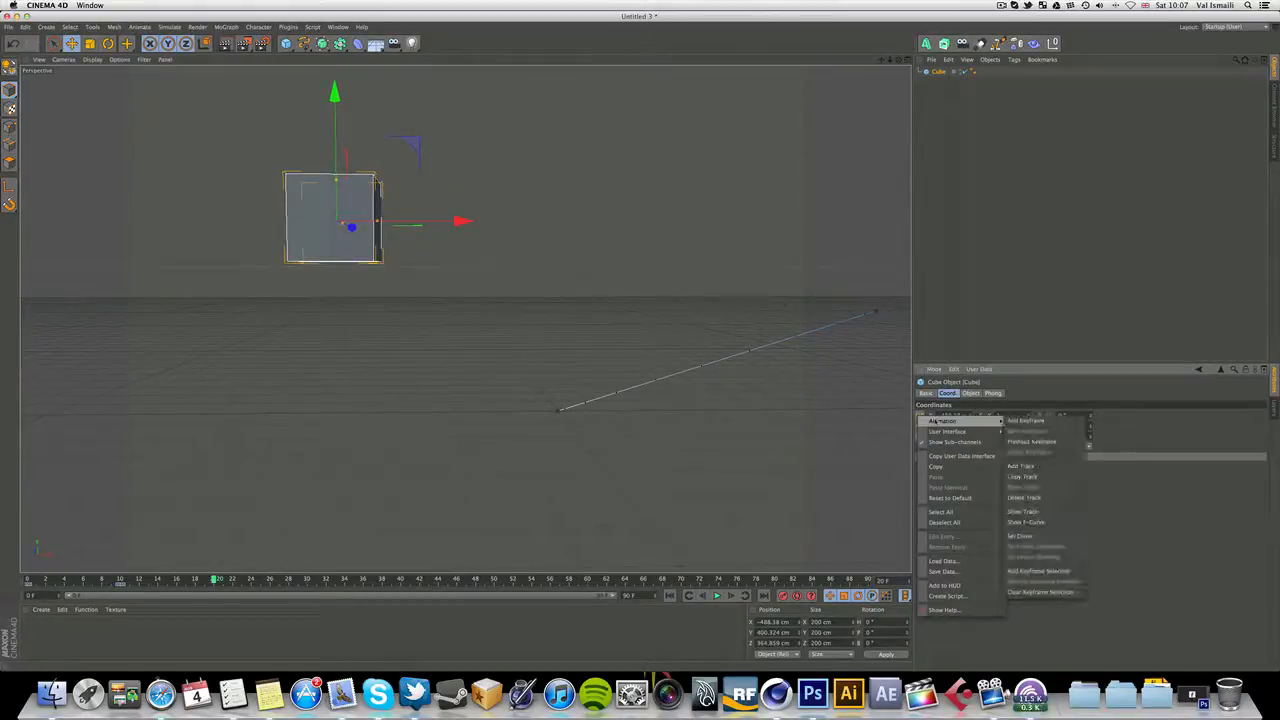
click(1038, 421)
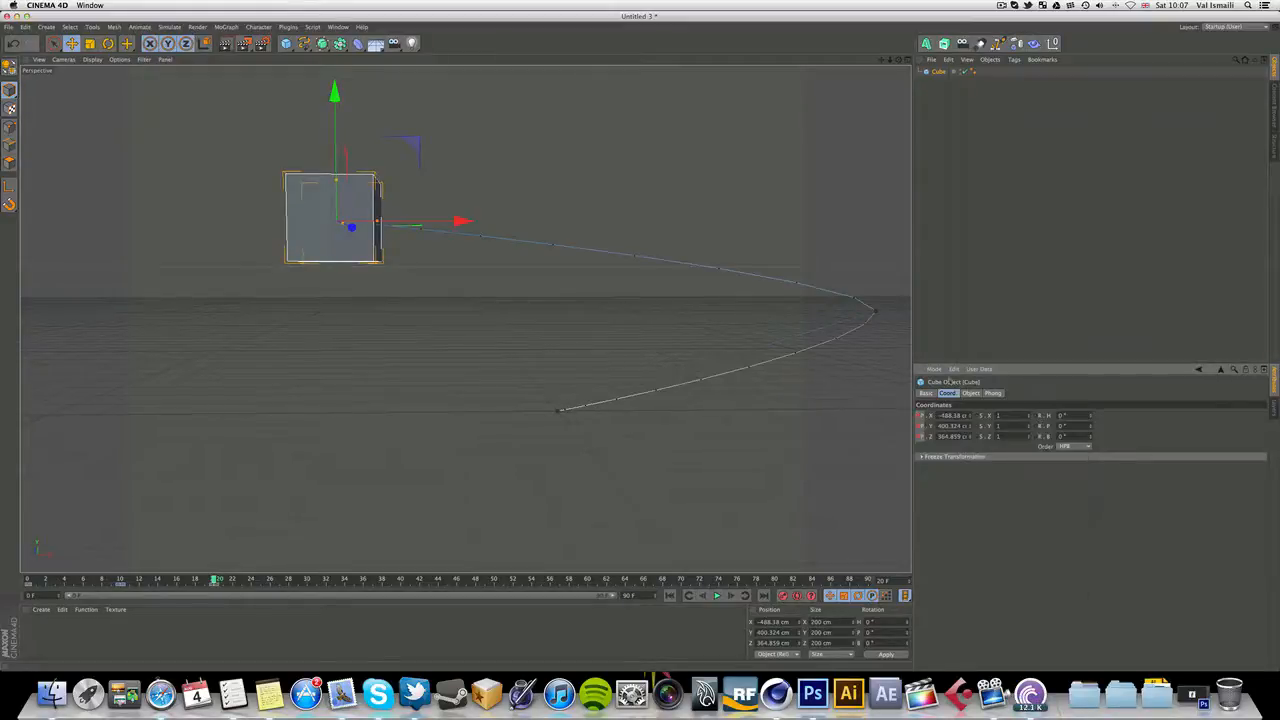
Play the cube's full motion path from the start of the animation, then stop and return to frame 0.
drag(898, 59, 859, 92)
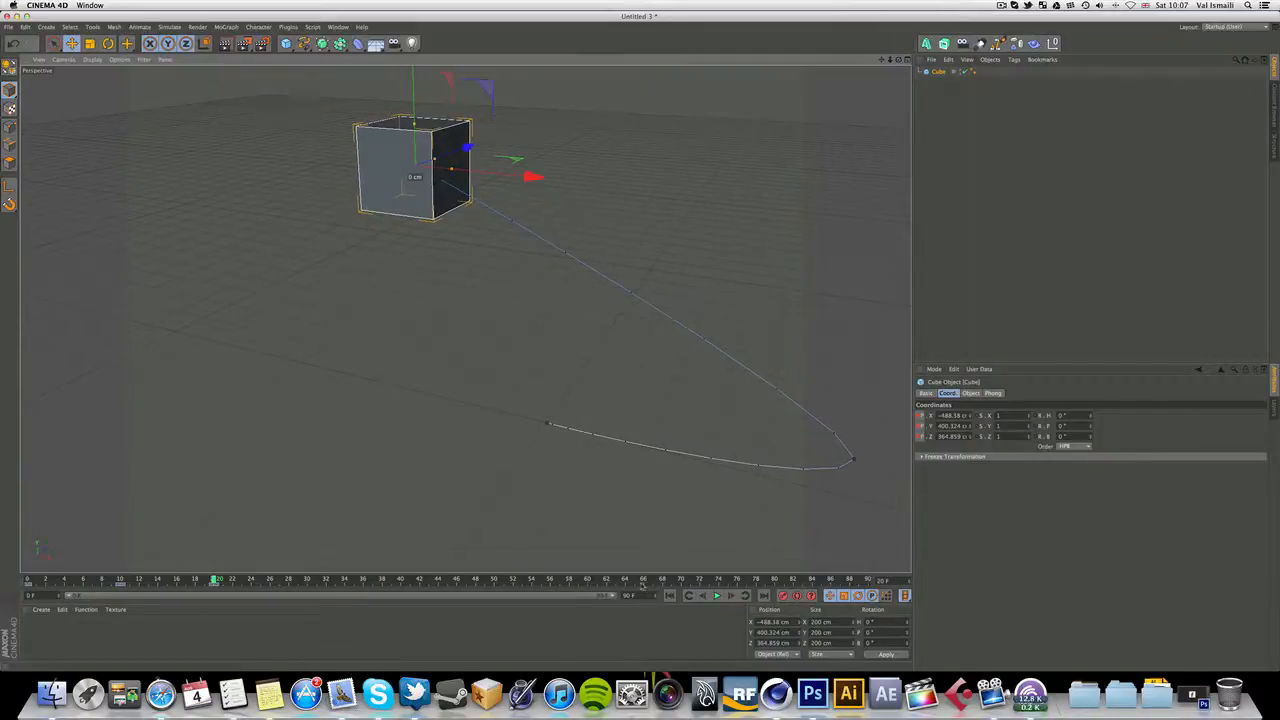
click(670, 596)
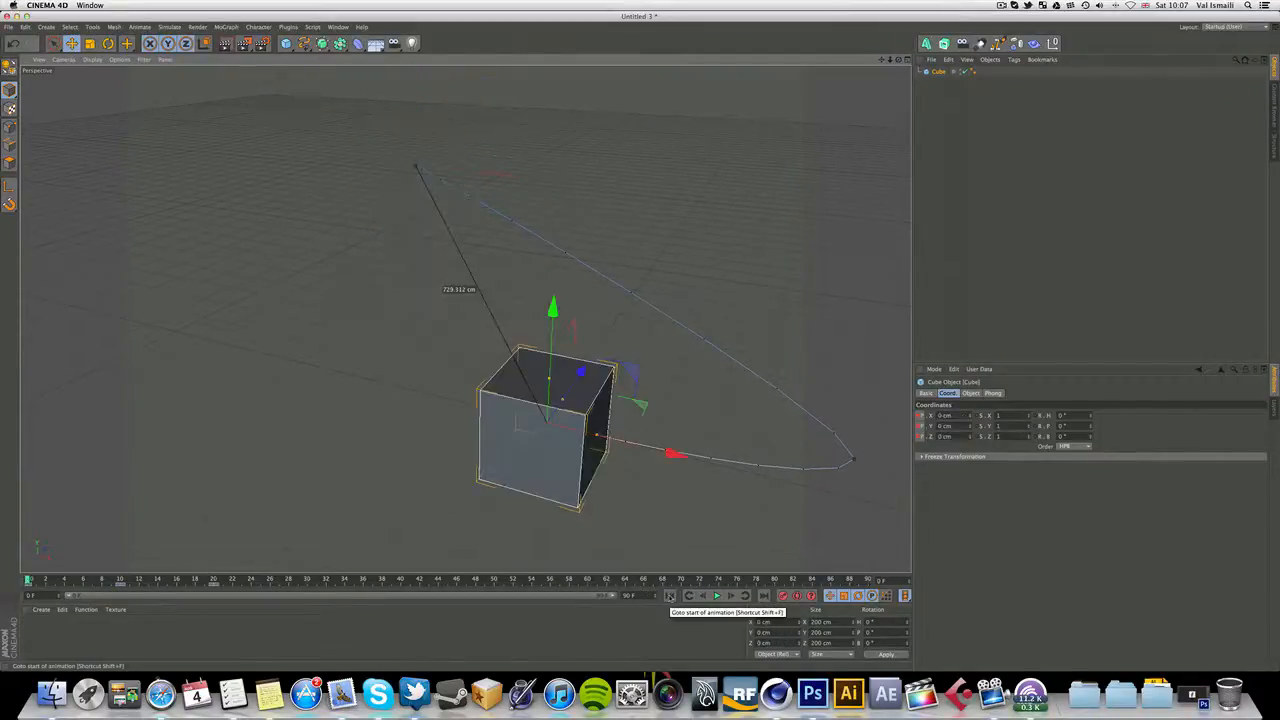
click(716, 595)
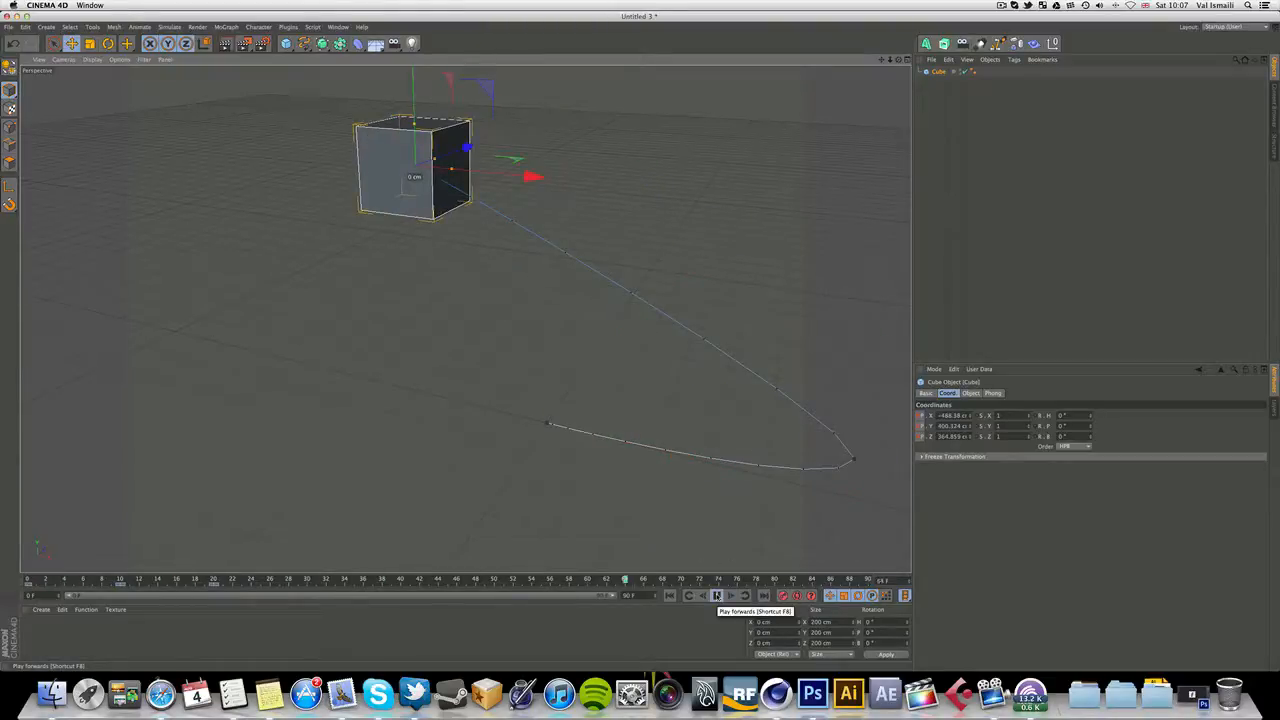
click(717, 595)
click(670, 596)
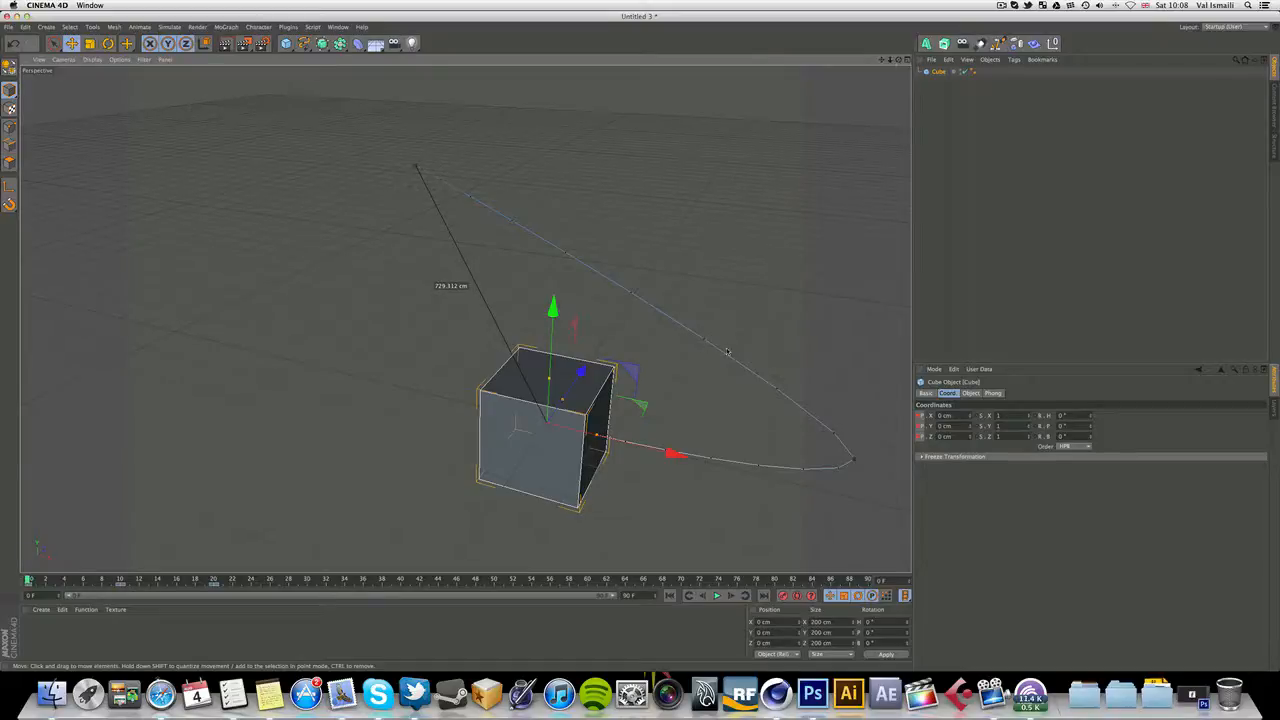
Drag the frame 10 position keyframe on the motion path across to the opposite side of the cube.
click(854, 461)
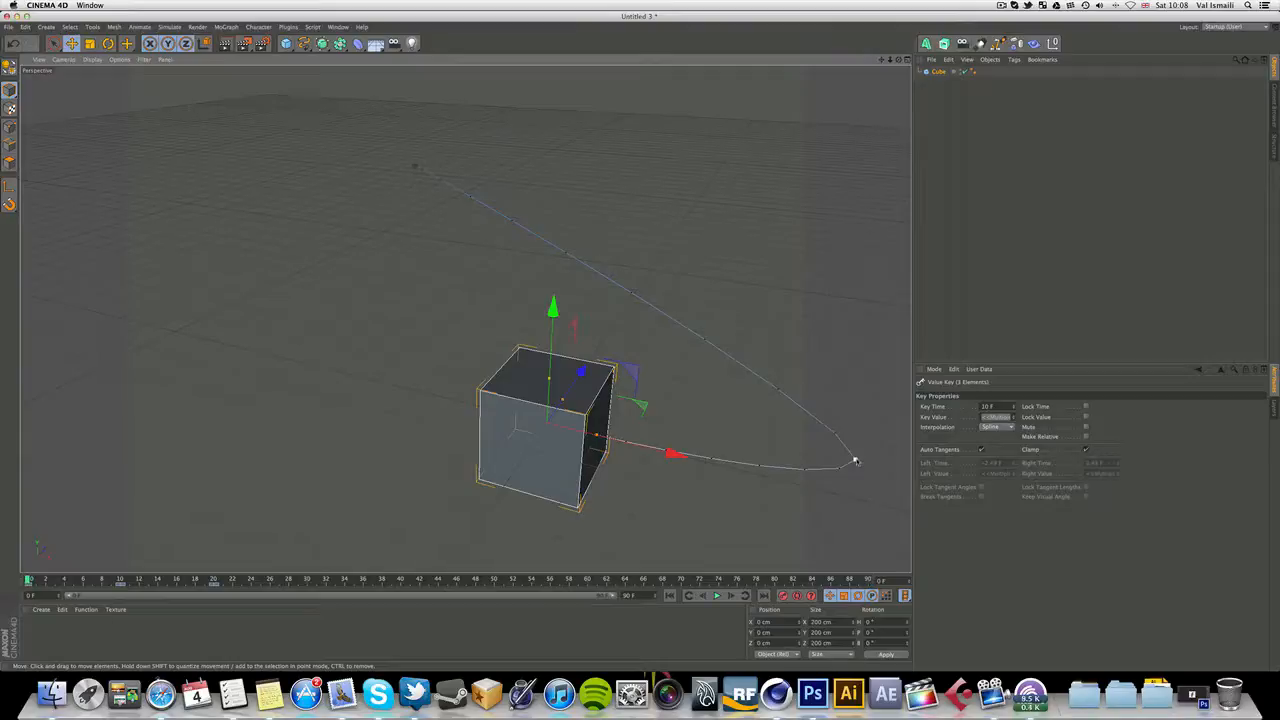
drag(855, 461, 827, 473)
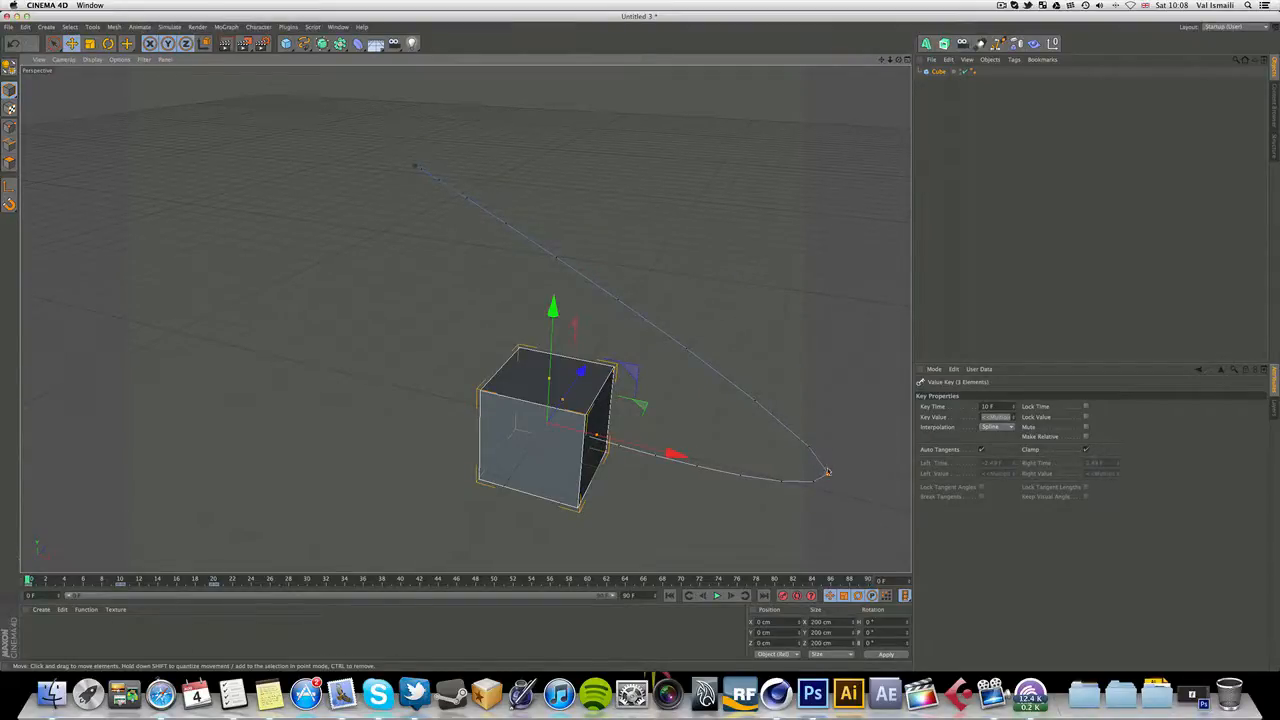
drag(827, 475, 135, 506)
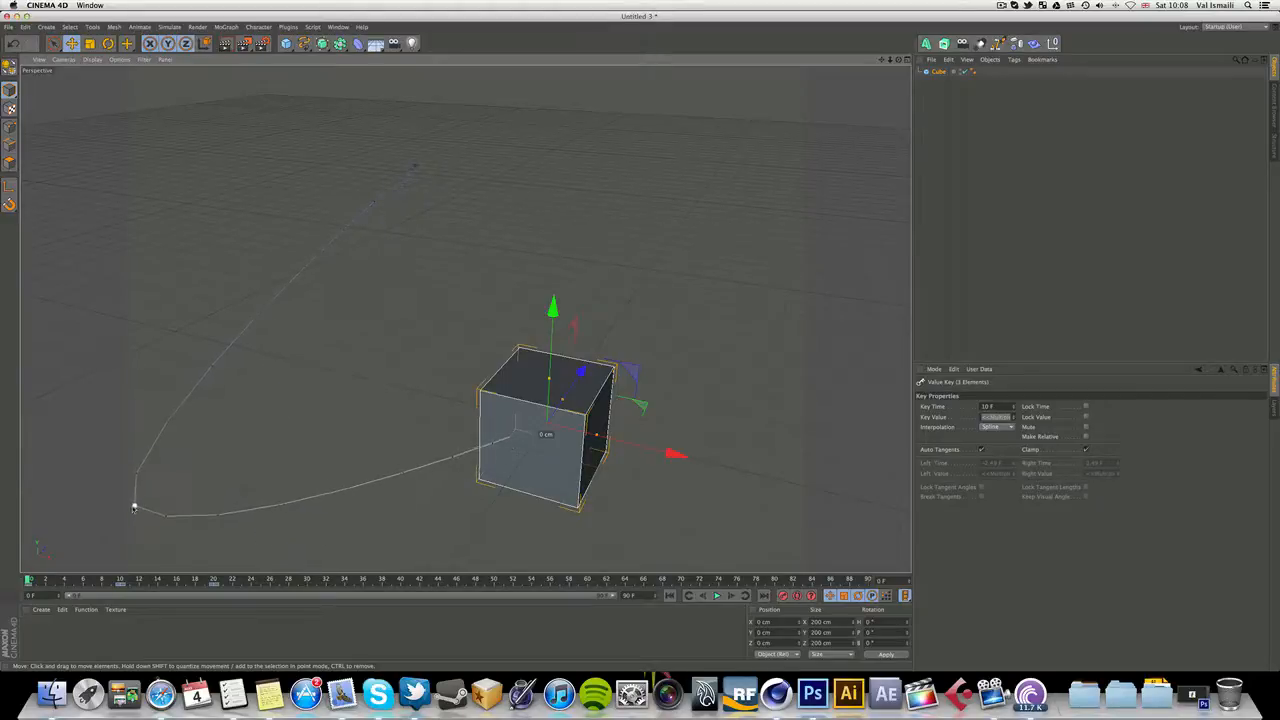
Move the motion path's frame 20 keyframe to about X -733 cm, Y 404 cm, Z 250 cm and play the animation.
drag(415, 167, 305, 165)
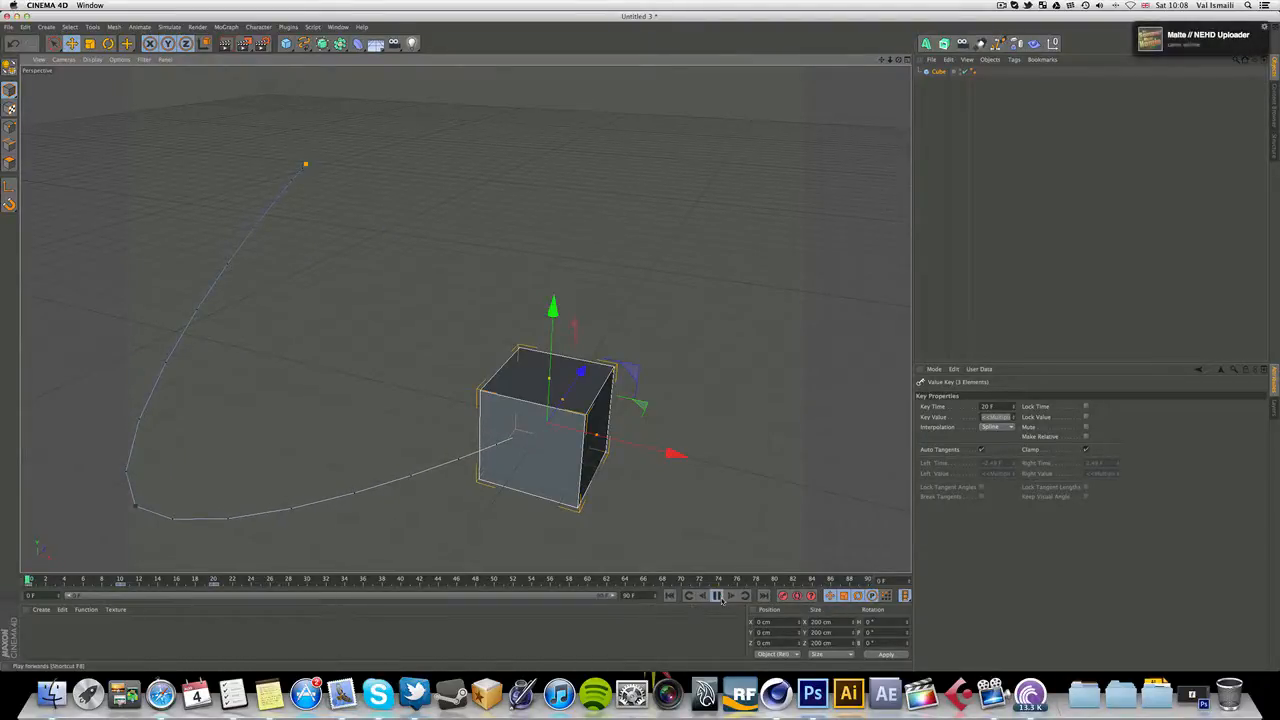
click(716, 596)
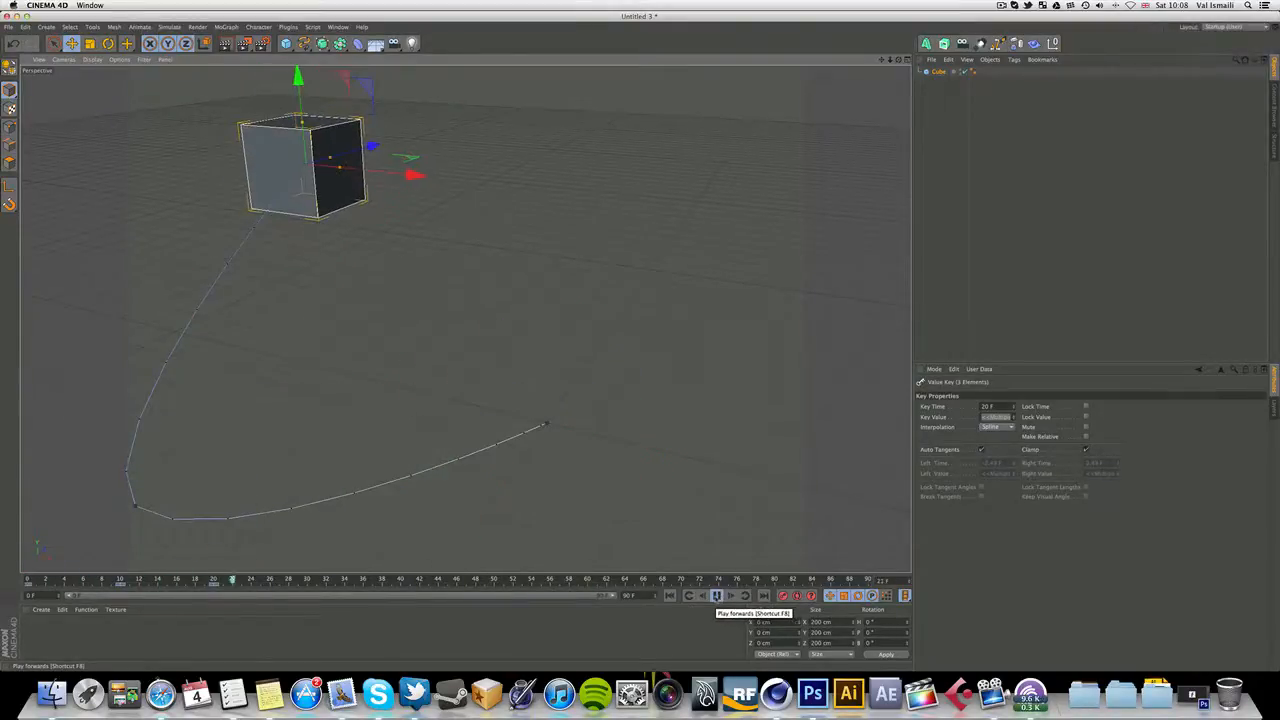
click(716, 596)
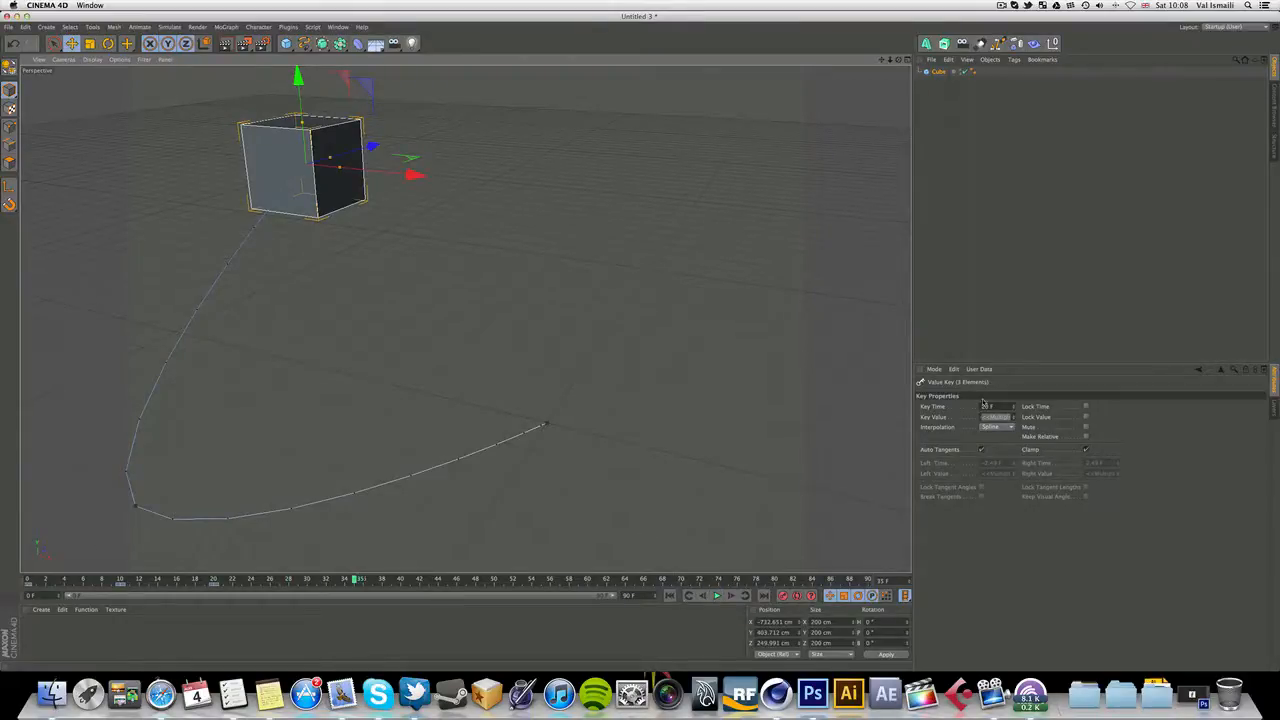
Add a keyframe at frame 0 for the cube's 200 cm X, Y and Z size.
click(936, 72)
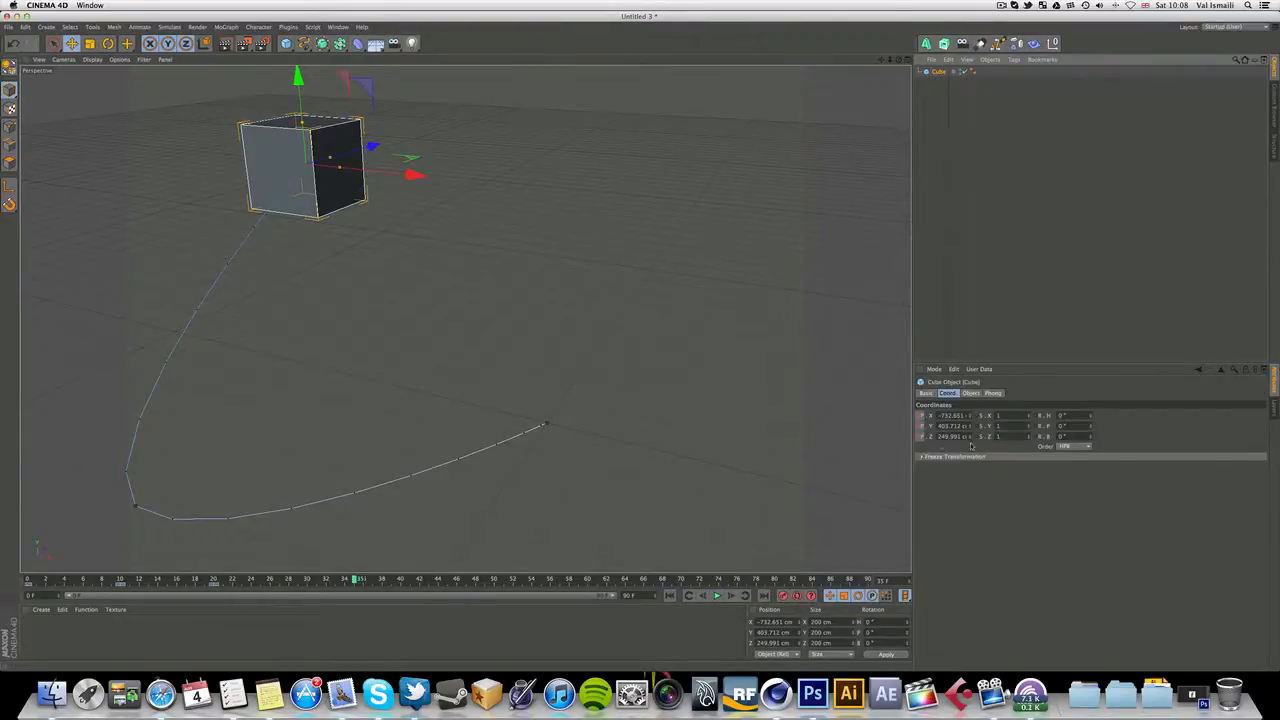
click(971, 393)
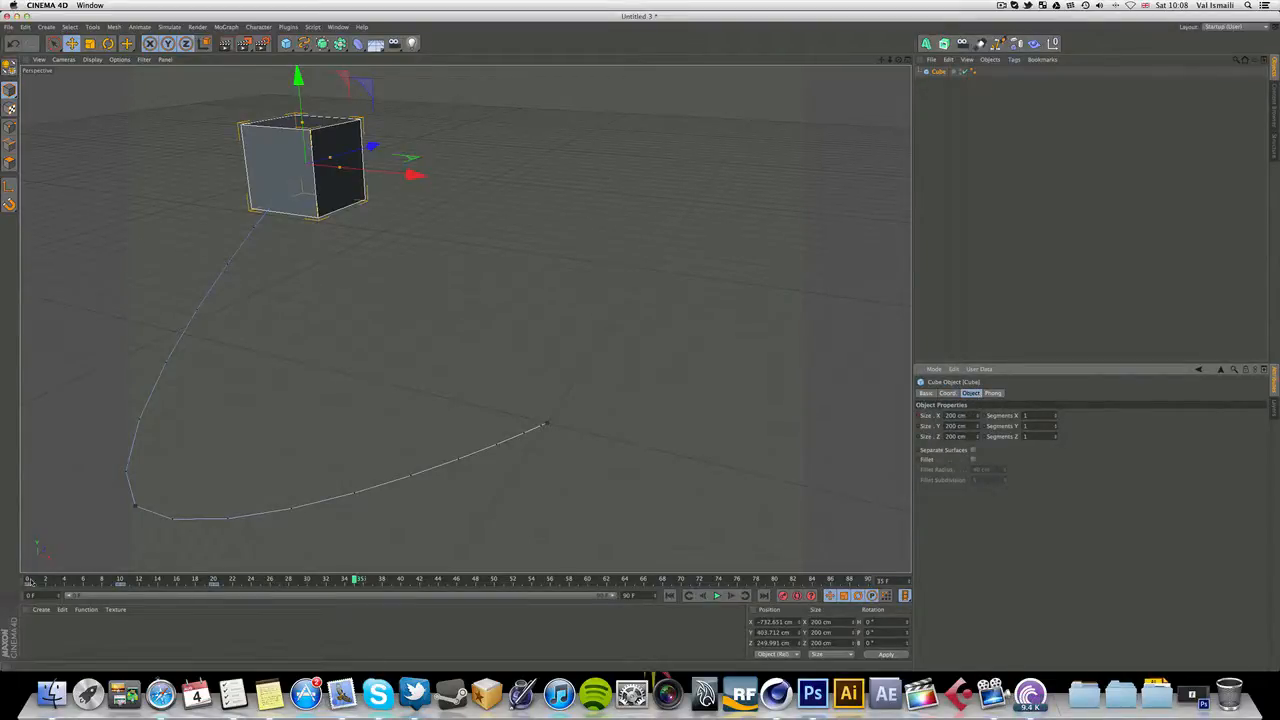
key(shift+f)
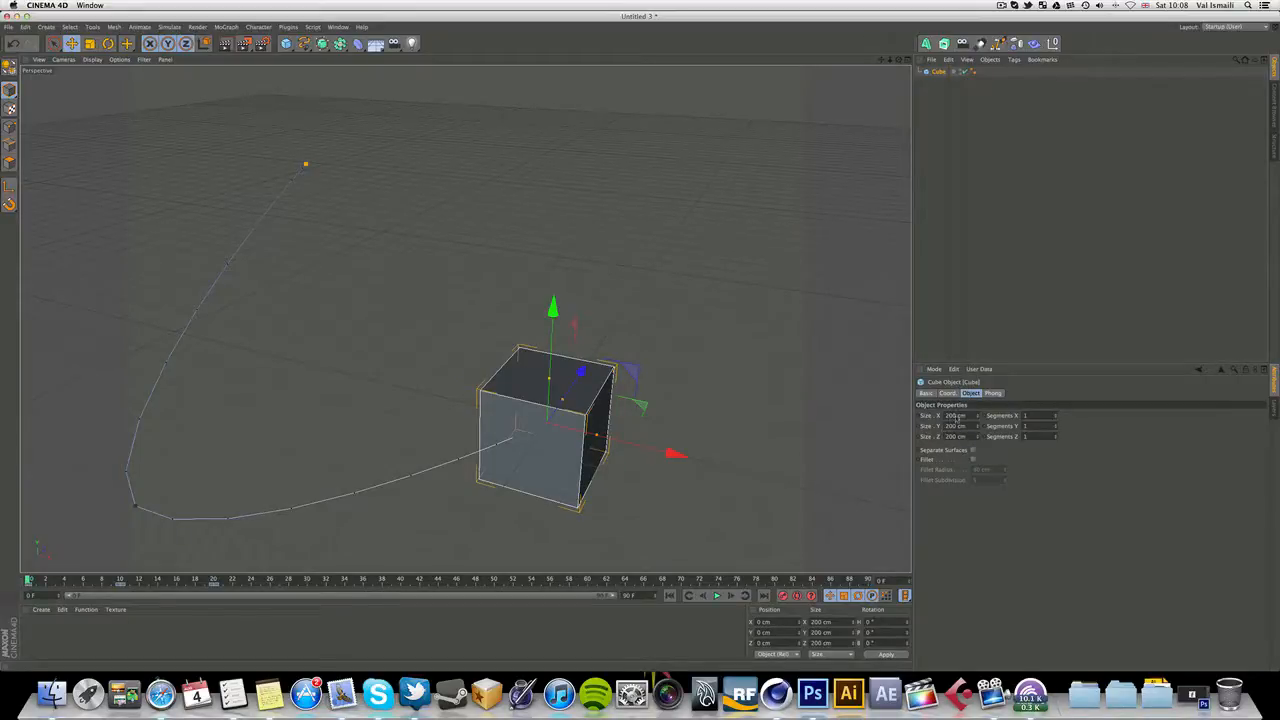
right_click(920, 416)
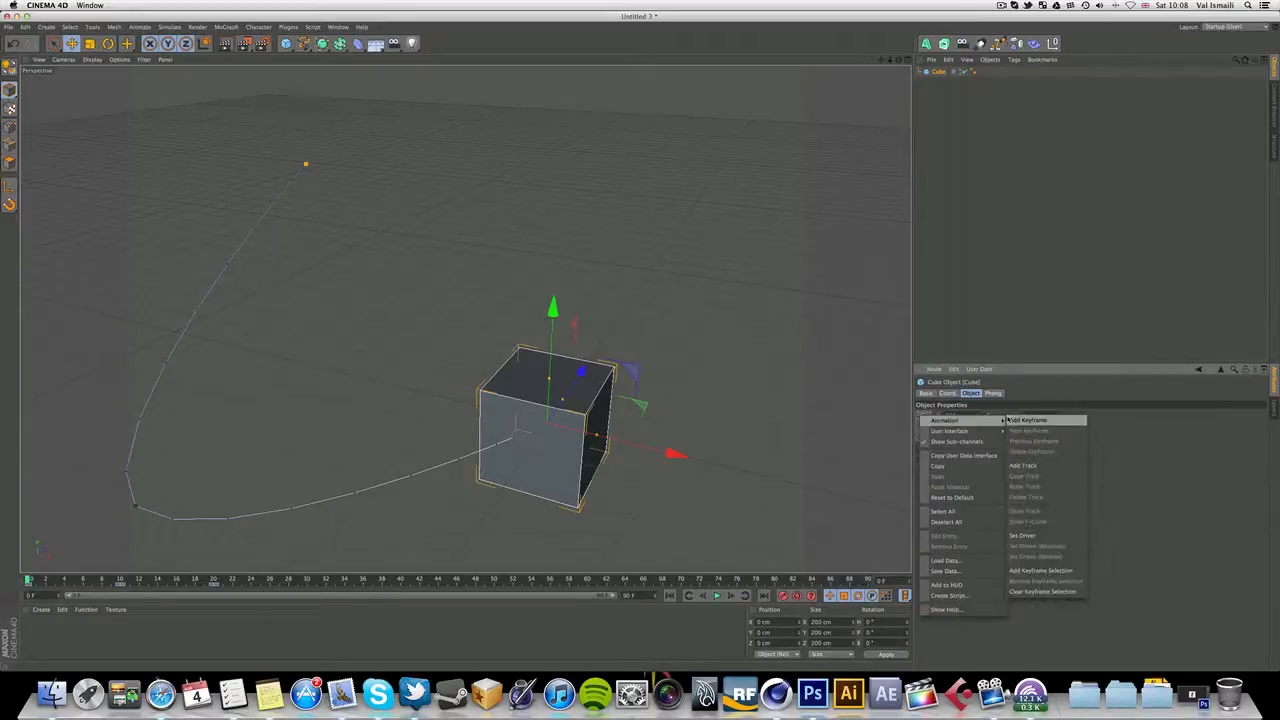
click(1028, 420)
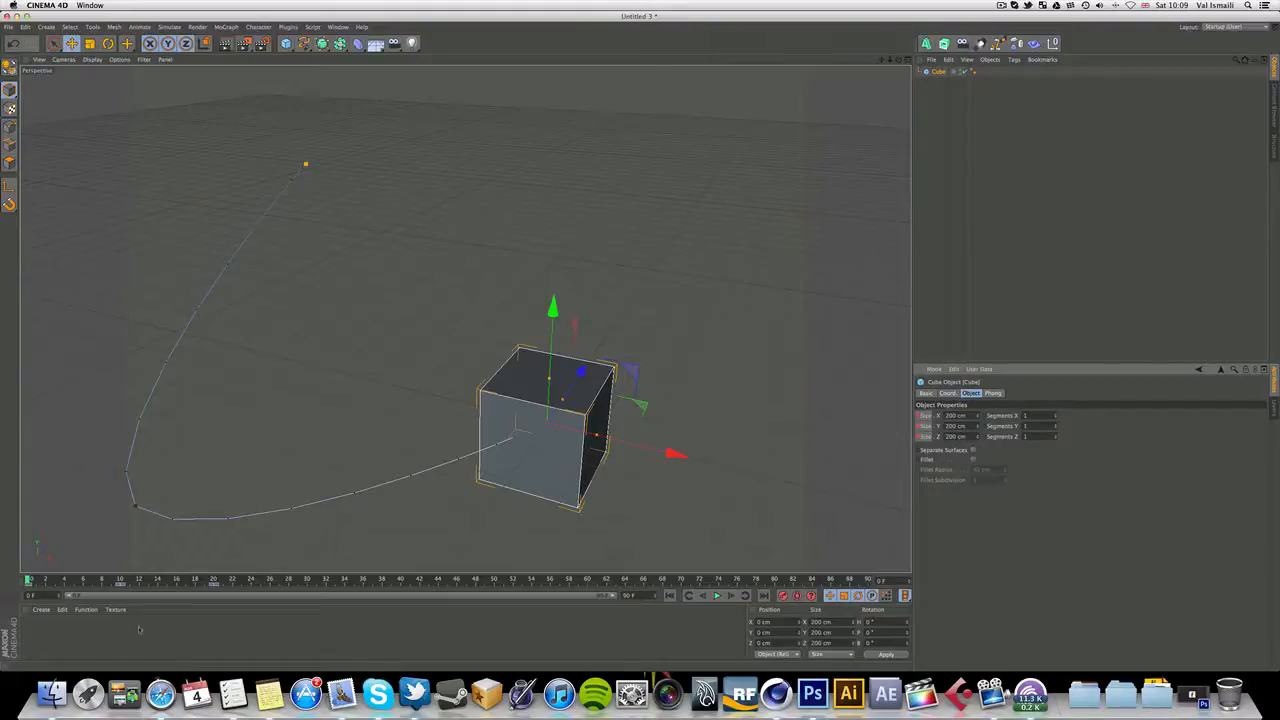
At frame 10, set the cube's X, Y and Z size to 400 cm.
click(121, 580)
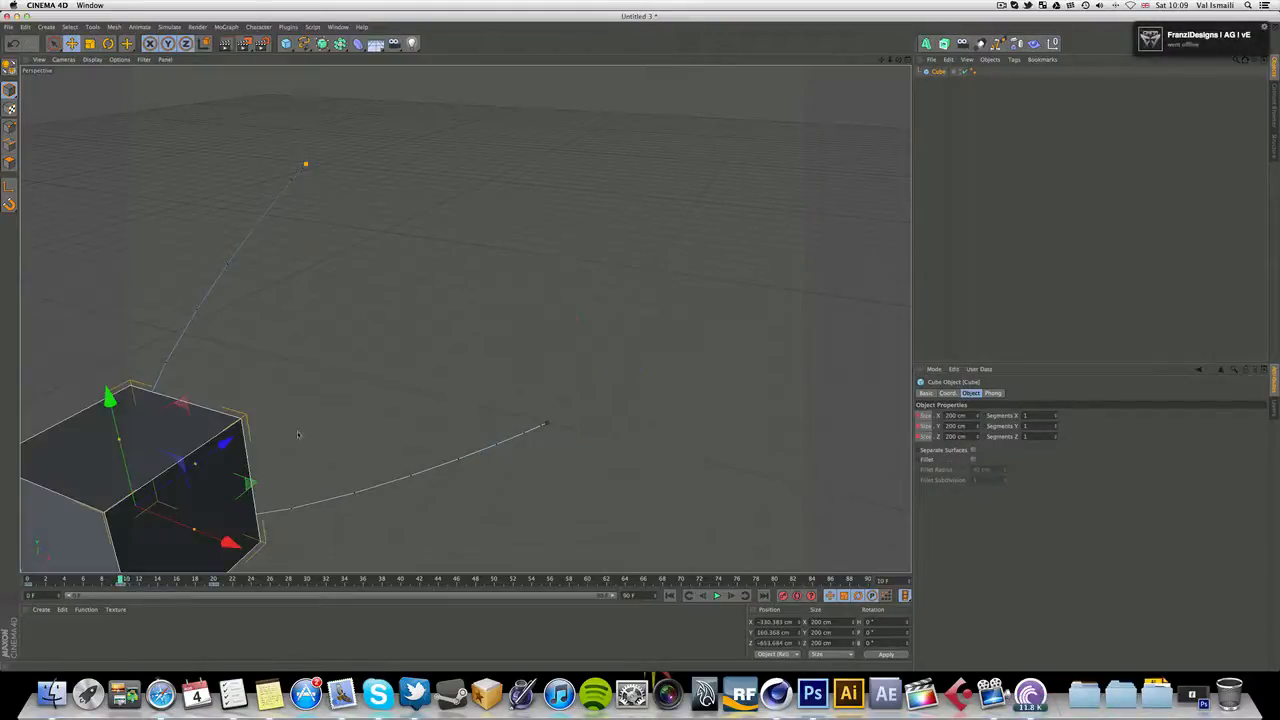
double_click(958, 415)
text(400)
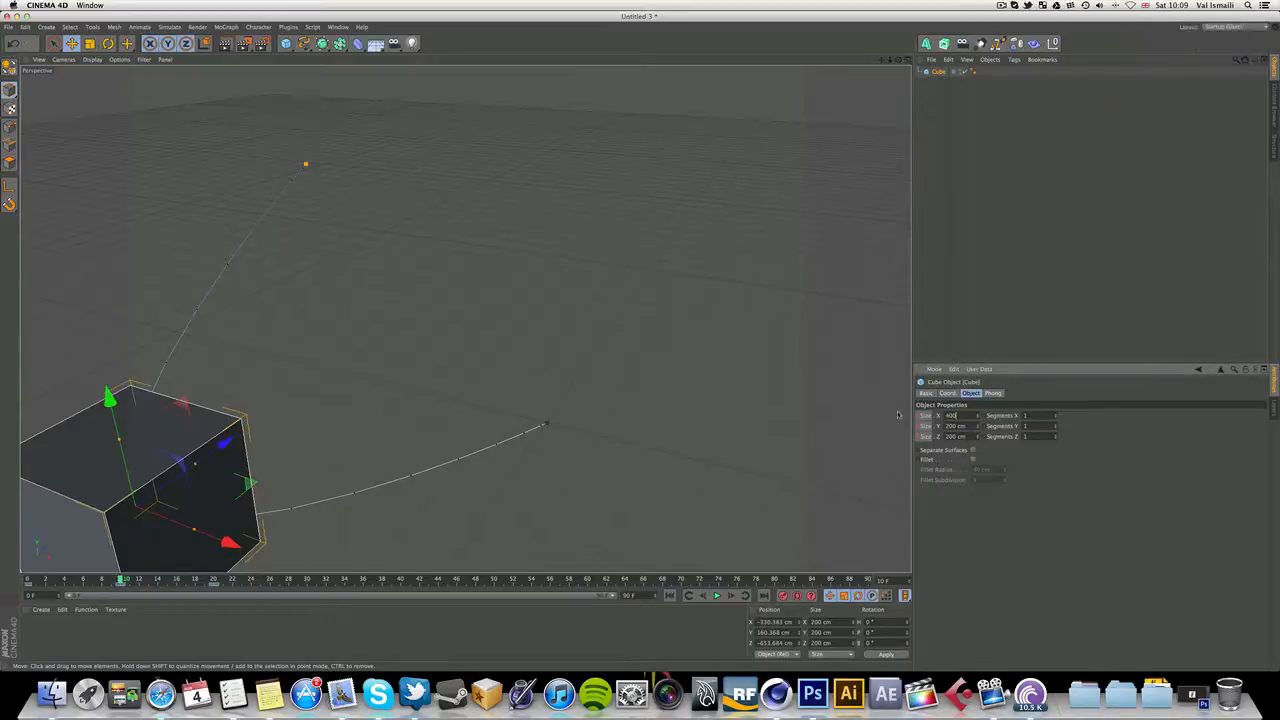
key(Tab)
text(400)
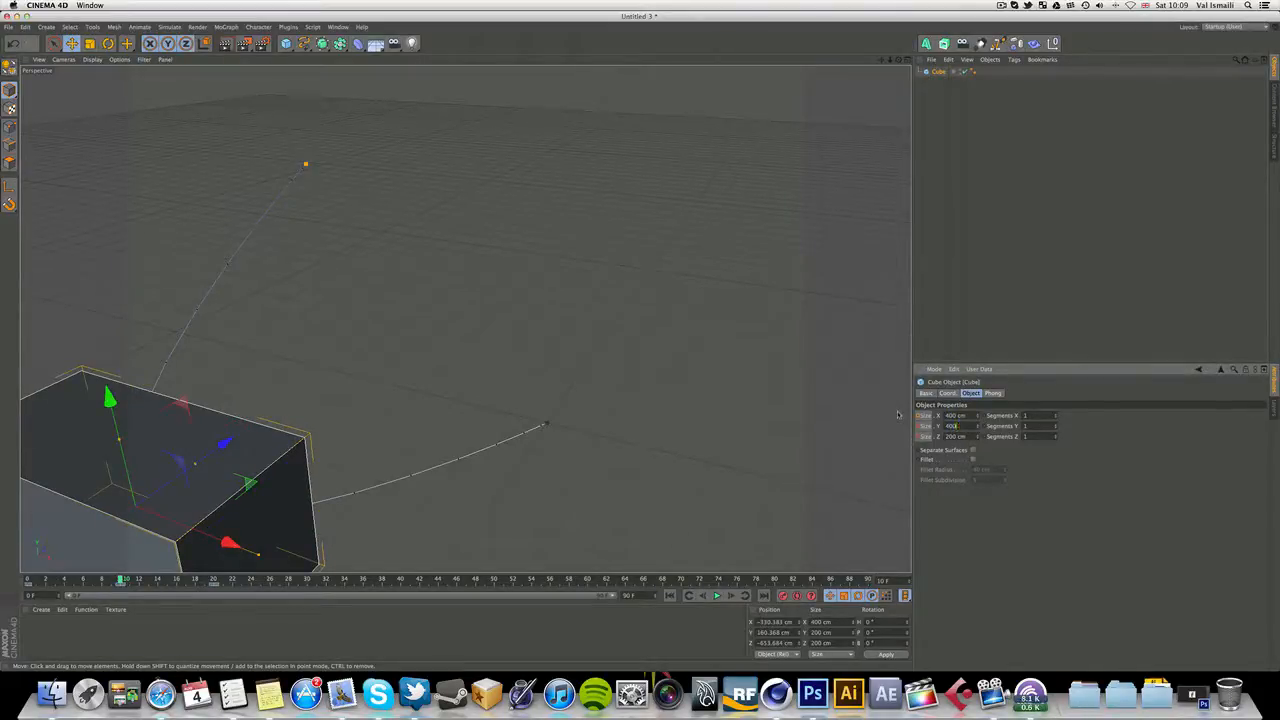
key(Tab)
text(4)
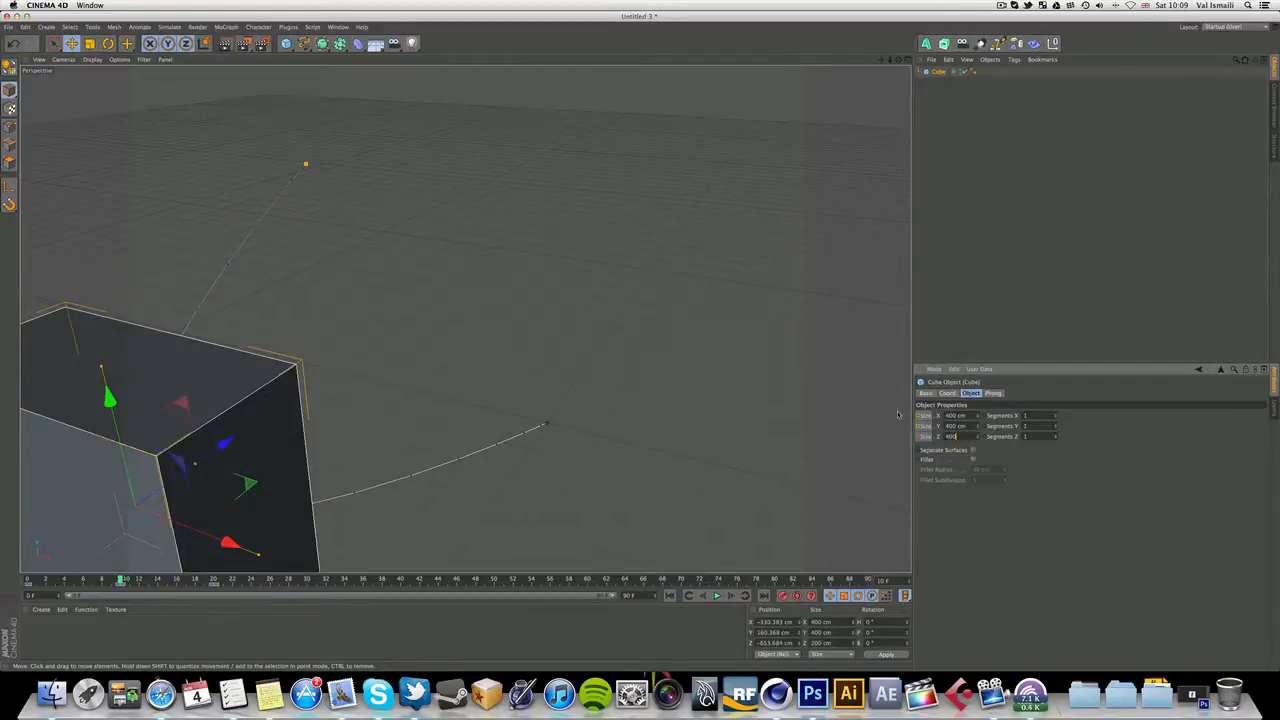
key(Return)
Add a keyframe for the cube's X, Y and Z size at frame 10.
drag(893, 60, 893, 80)
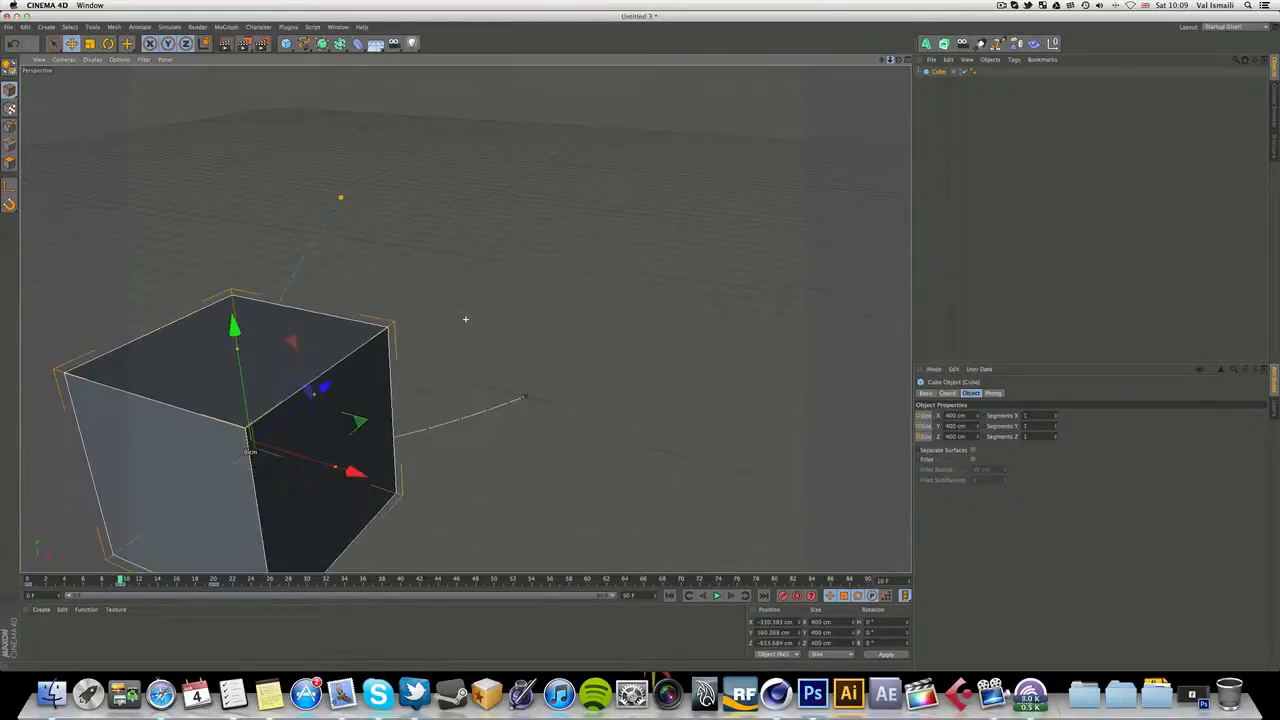
alt+drag(420, 330, 472, 316)
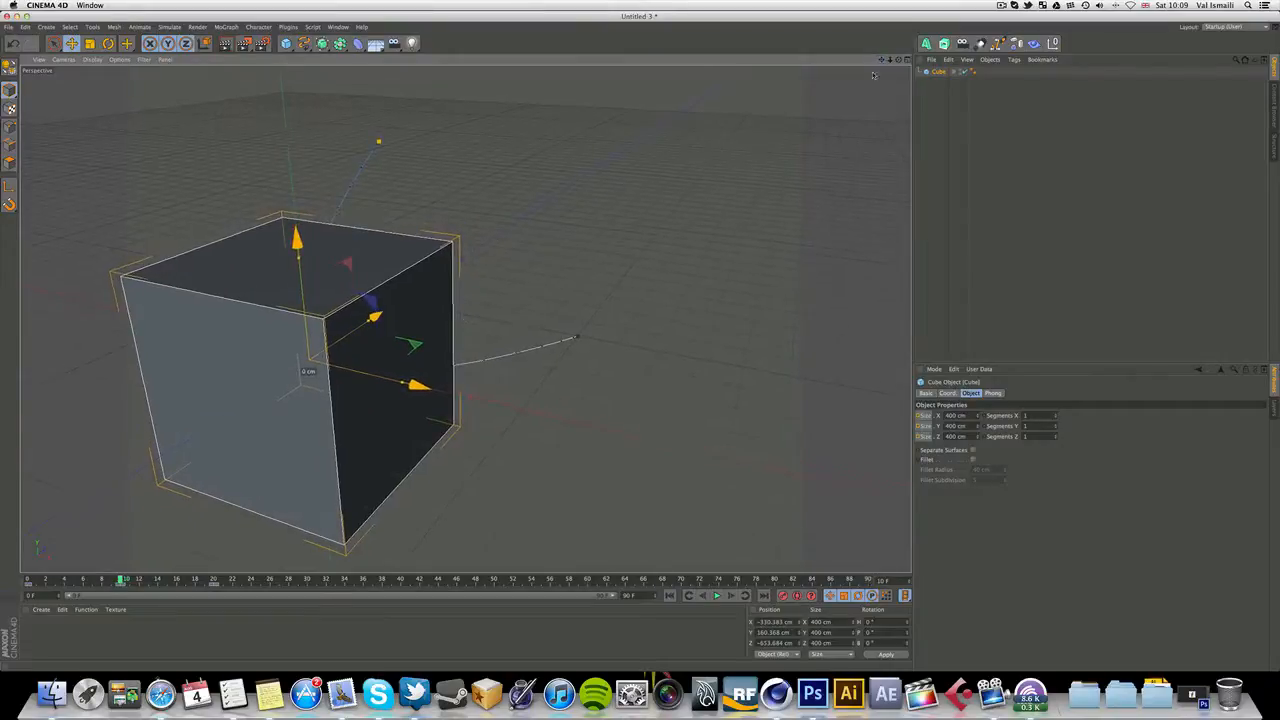
right_click(925, 416)
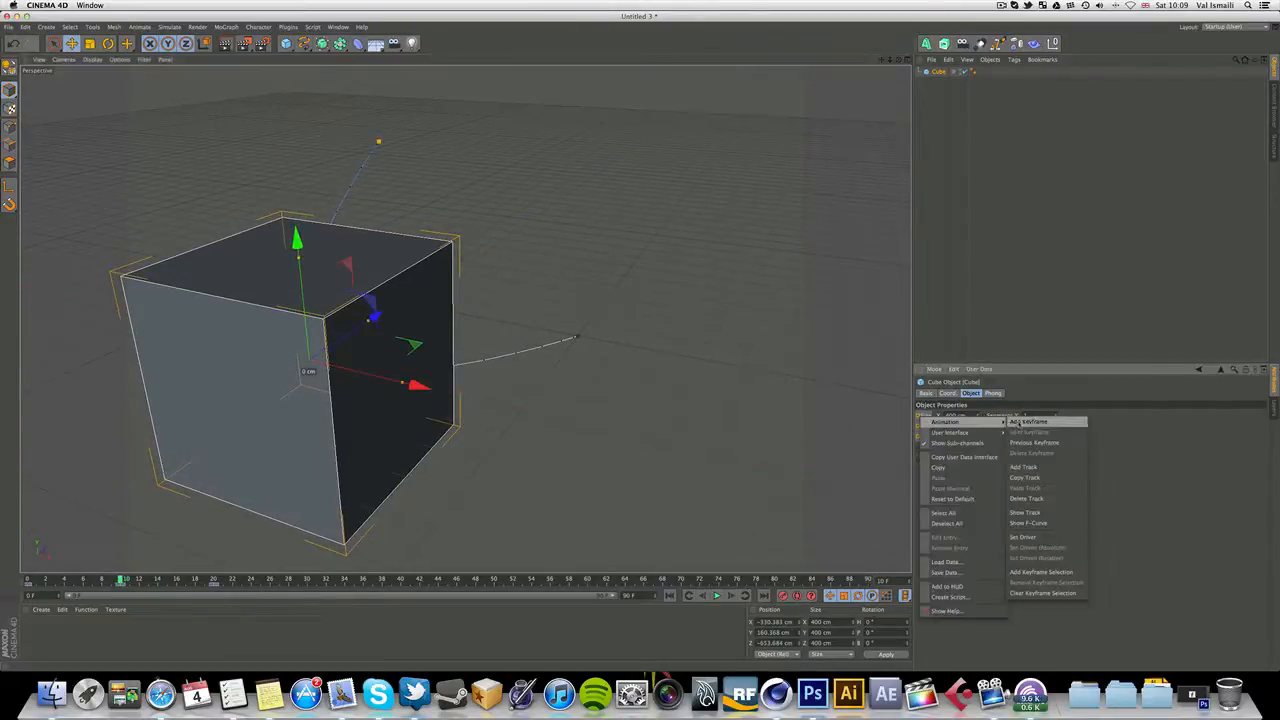
click(1032, 422)
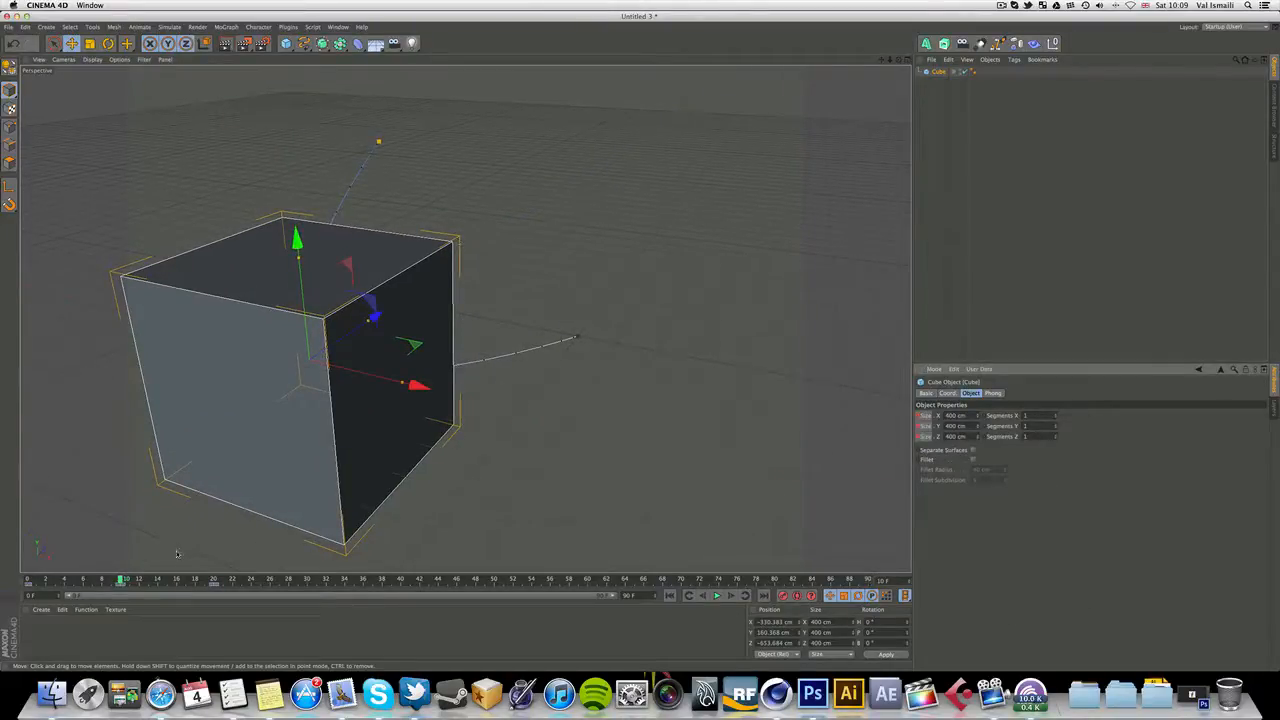
At frame 20, set the cube's X, Y and Z size to 100 cm.
click(215, 580)
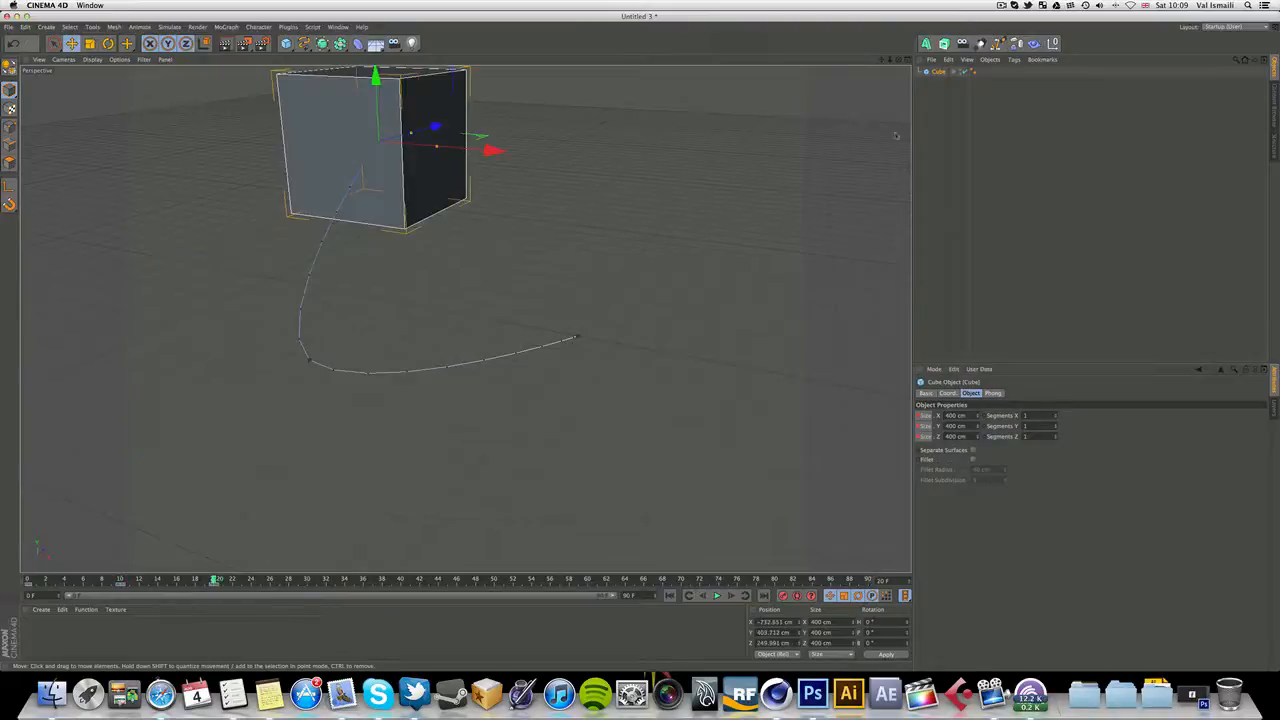
drag(884, 60, 884, 185)
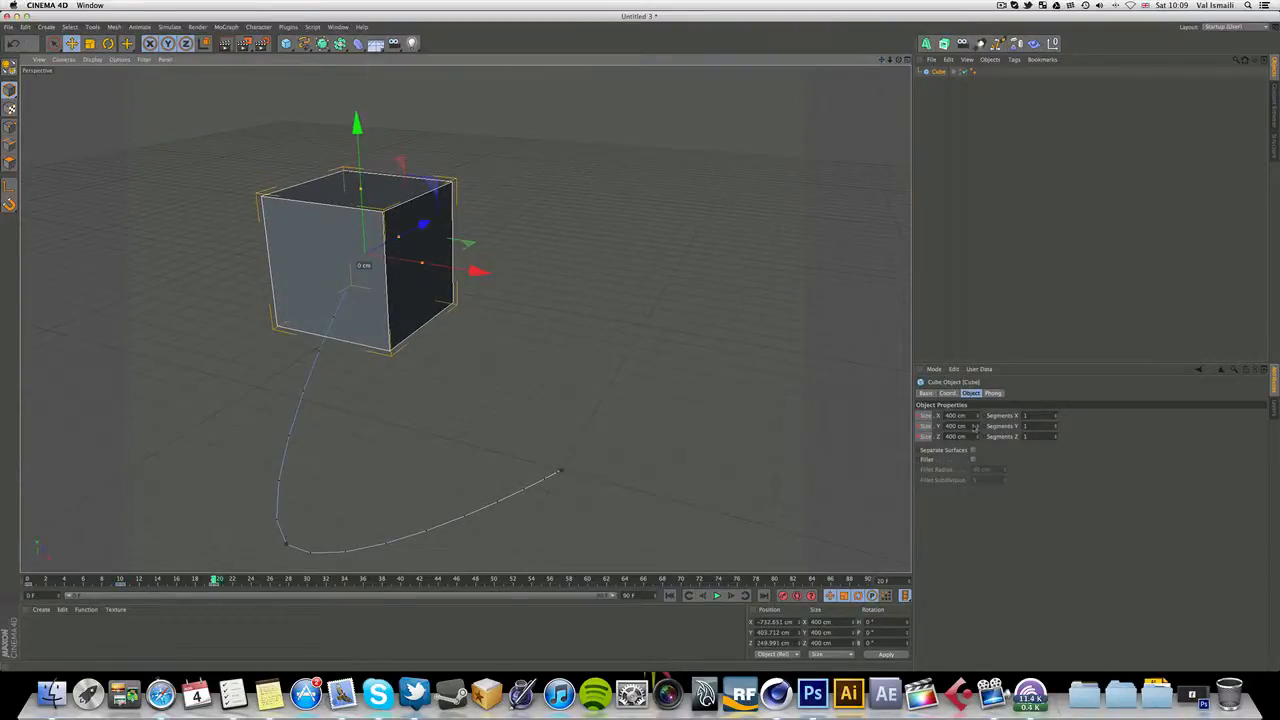
click(956, 415)
text(2)
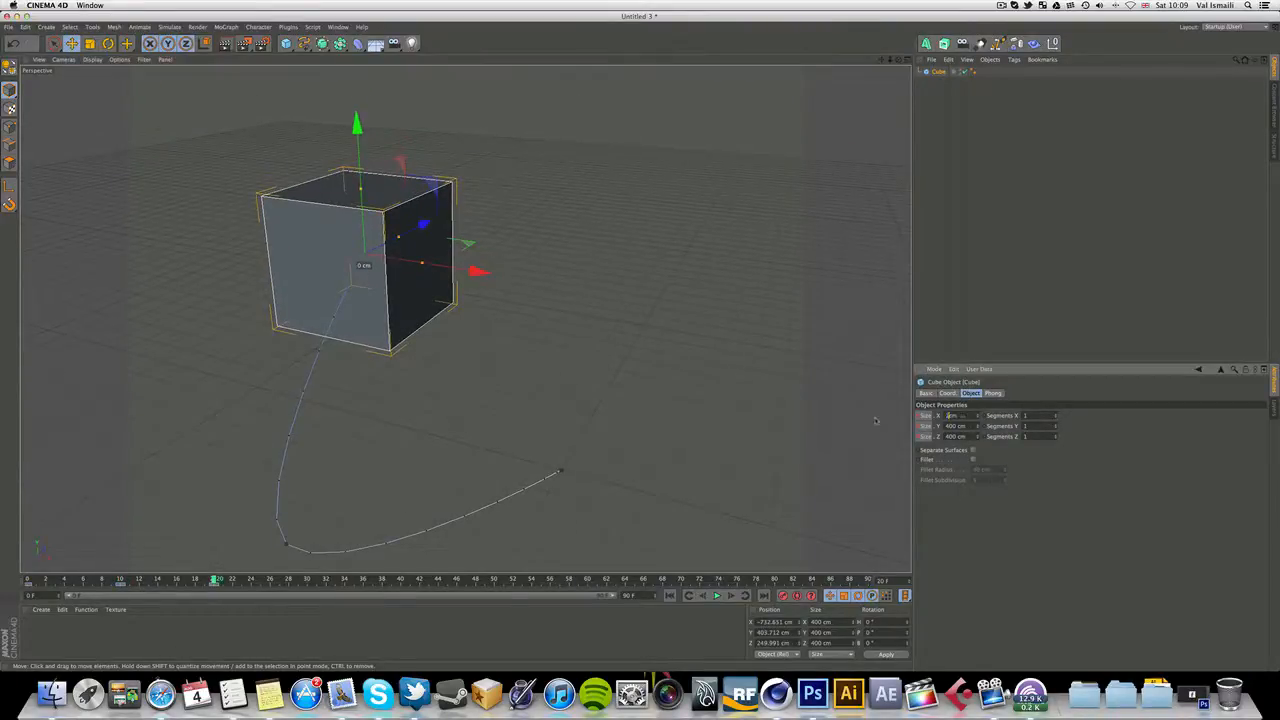
key(Tab)
text(100)
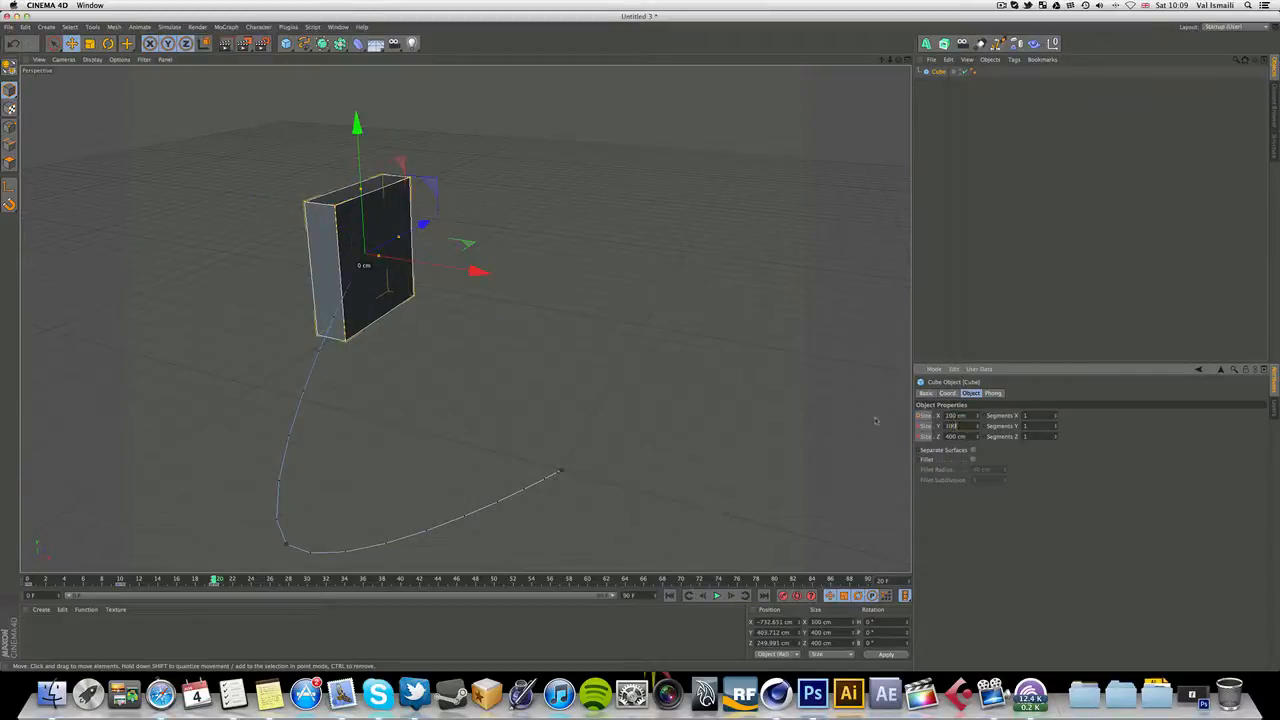
key(Tab)
text(100)
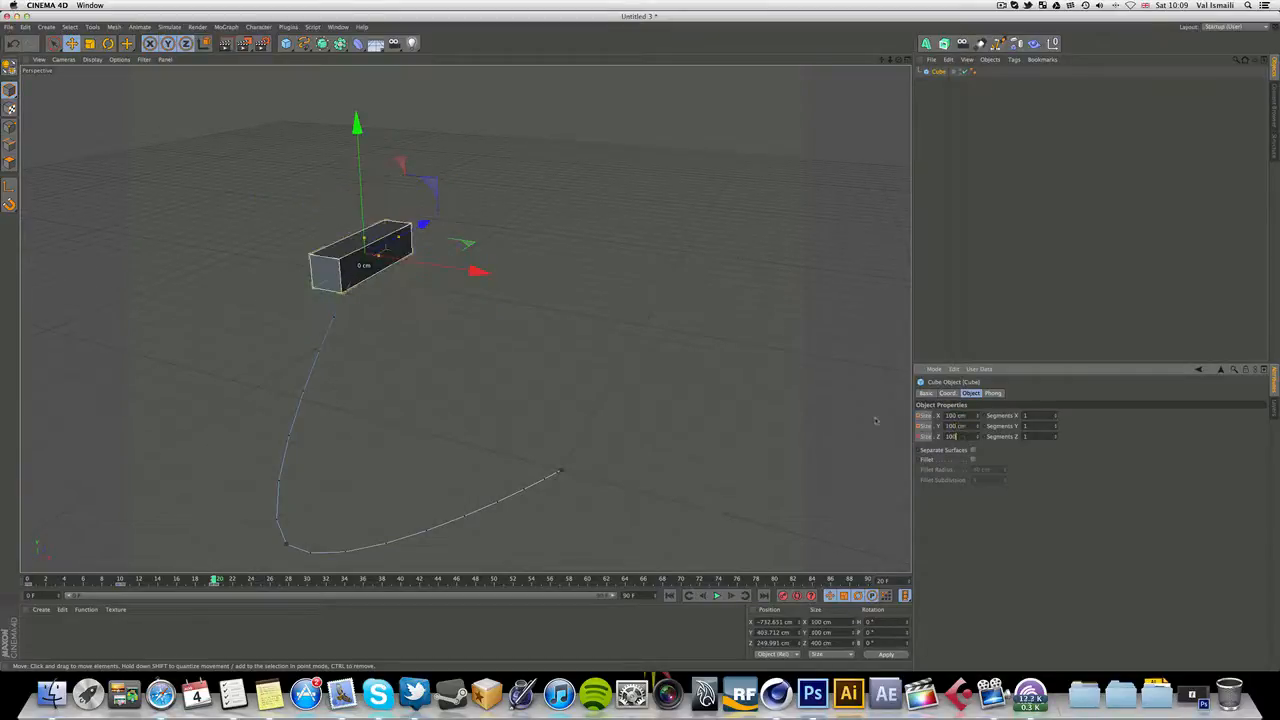
key(Return)
Add a keyframe for the cube's X, Y and Z size at frame 20.
right_click(925, 416)
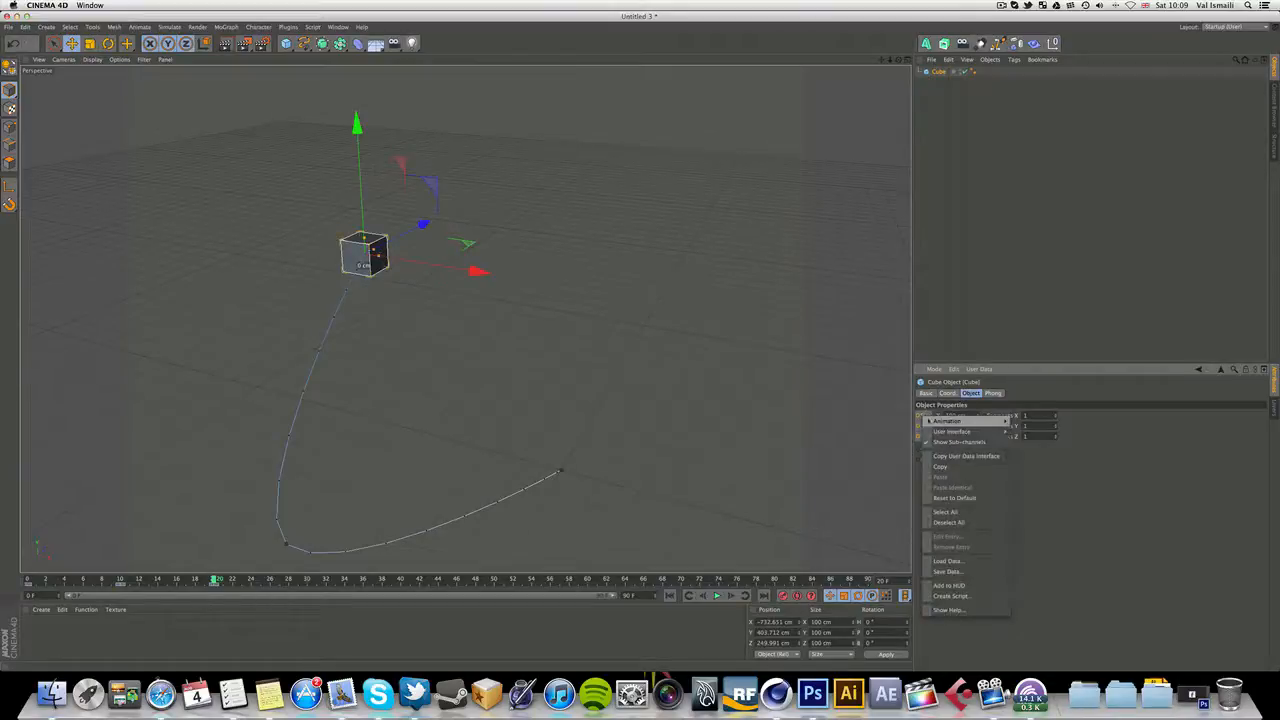
mouse_move(990, 421)
click(1030, 421)
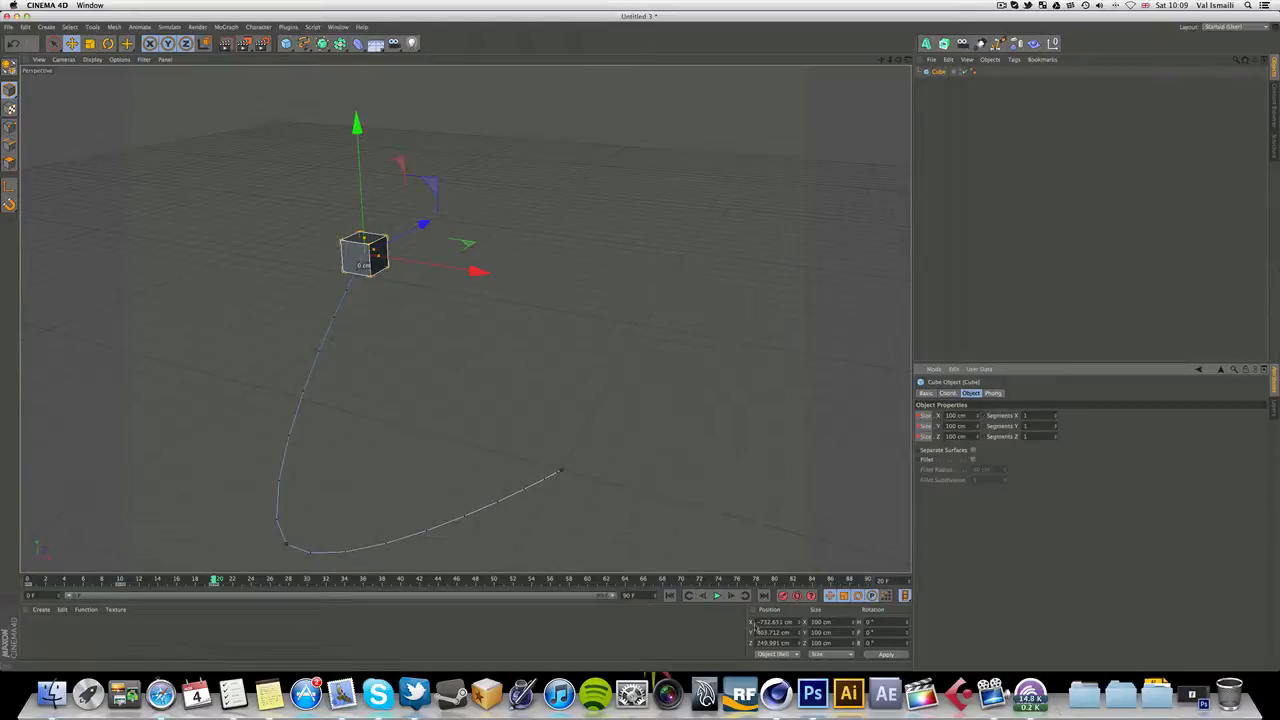
Play the combined position and size animation from frame 0, then stop it.
click(671, 596)
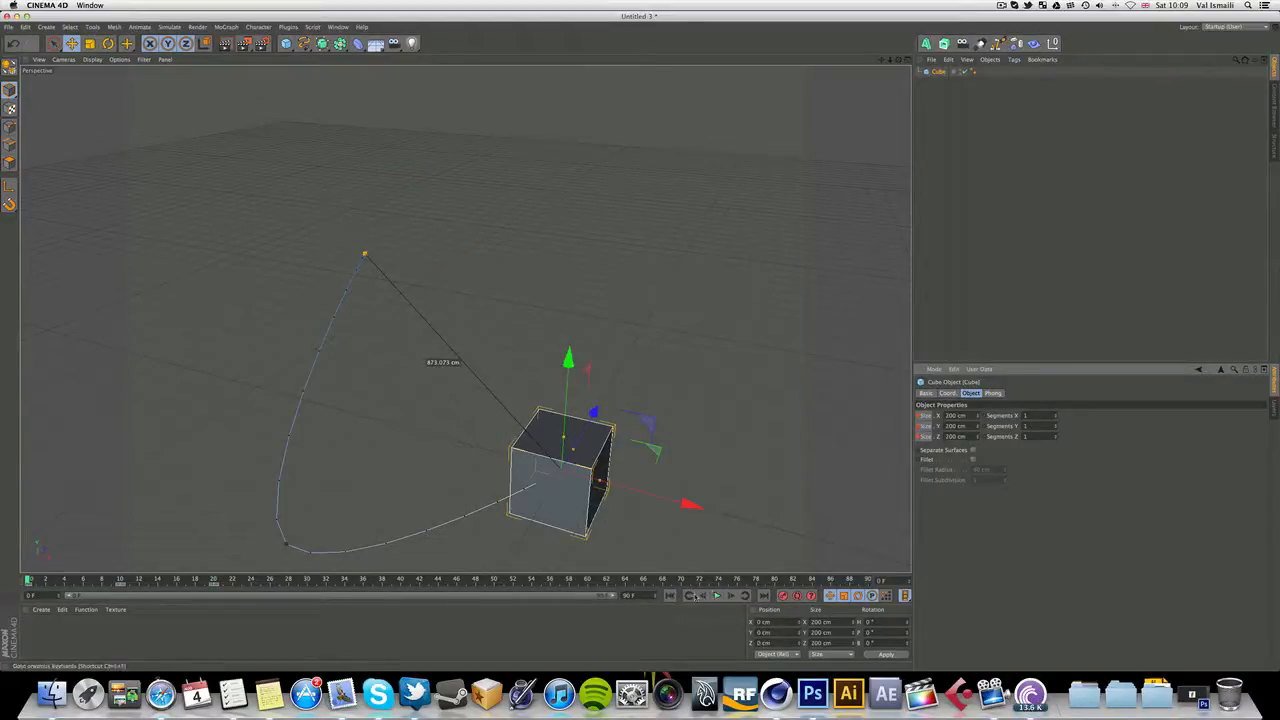
click(716, 596)
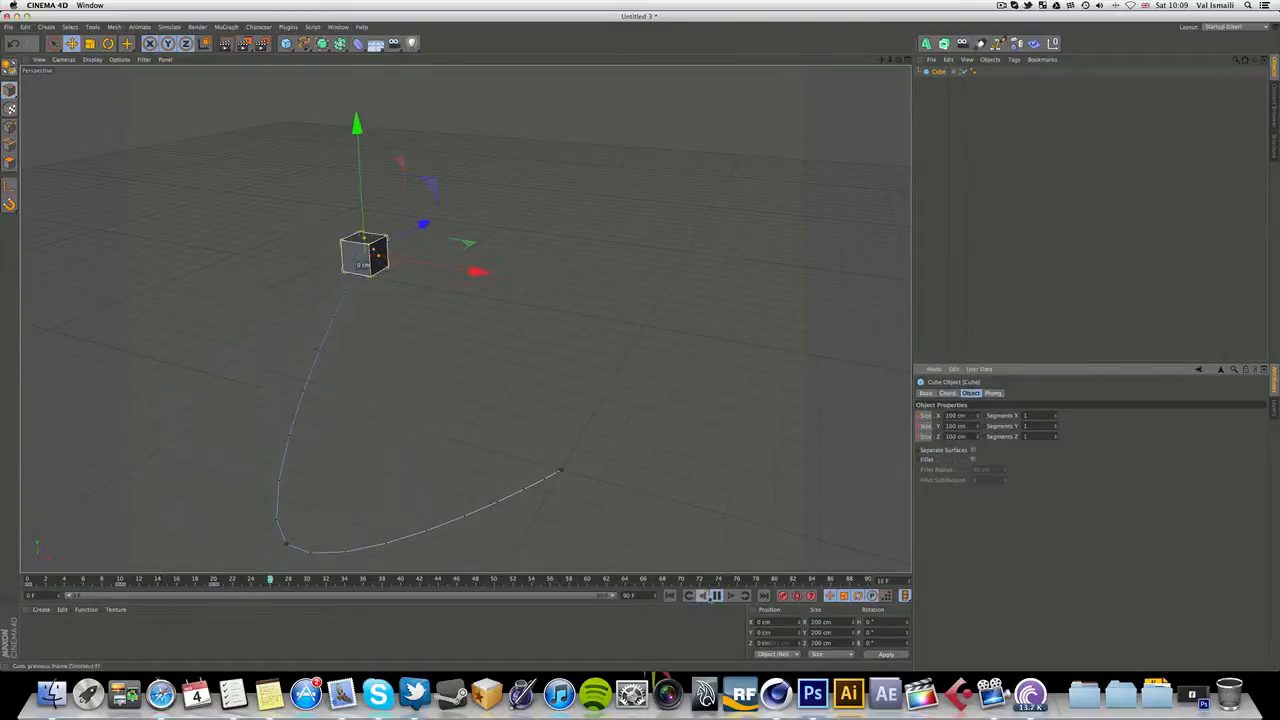
click(716, 596)
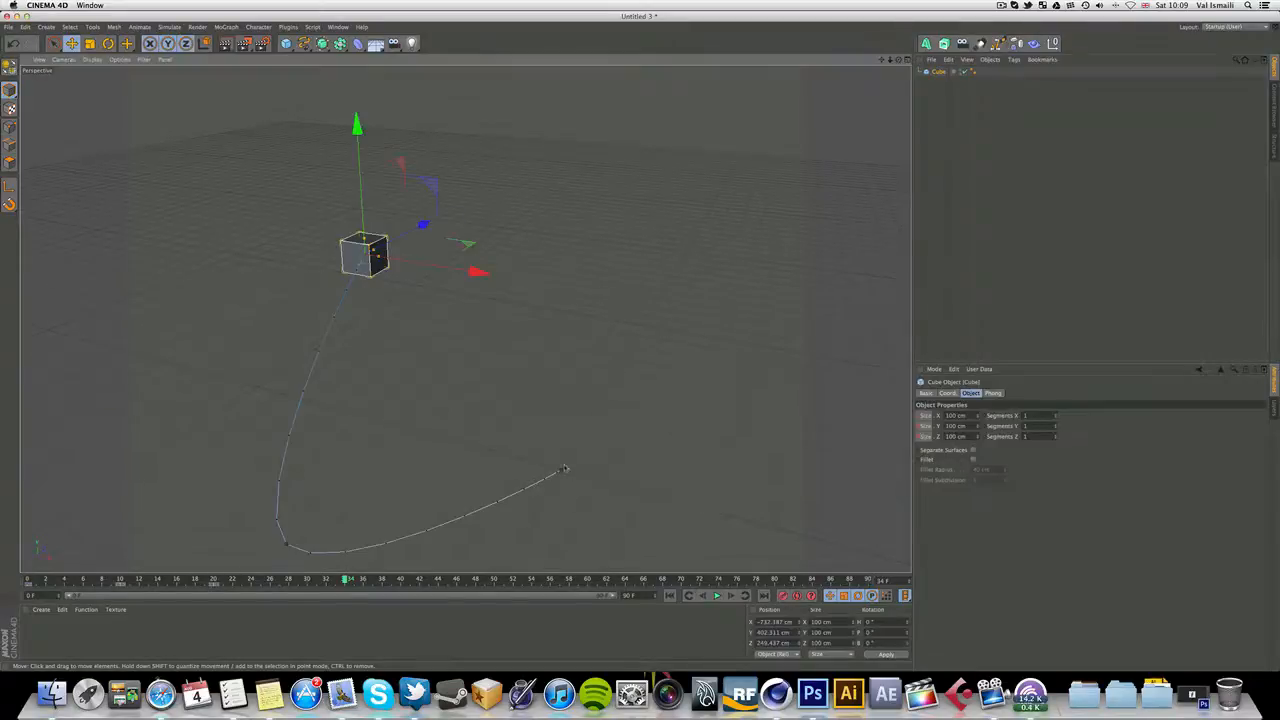
Try to move the motion path's frame 0 keyframe, showing the cube's coordinates and going to frame 20 between attempts.
mouse_move(563, 469)
mouse_down()
mouse_move(652, 463)
mouse_move(567, 467)
mouse_up()
click(947, 393)
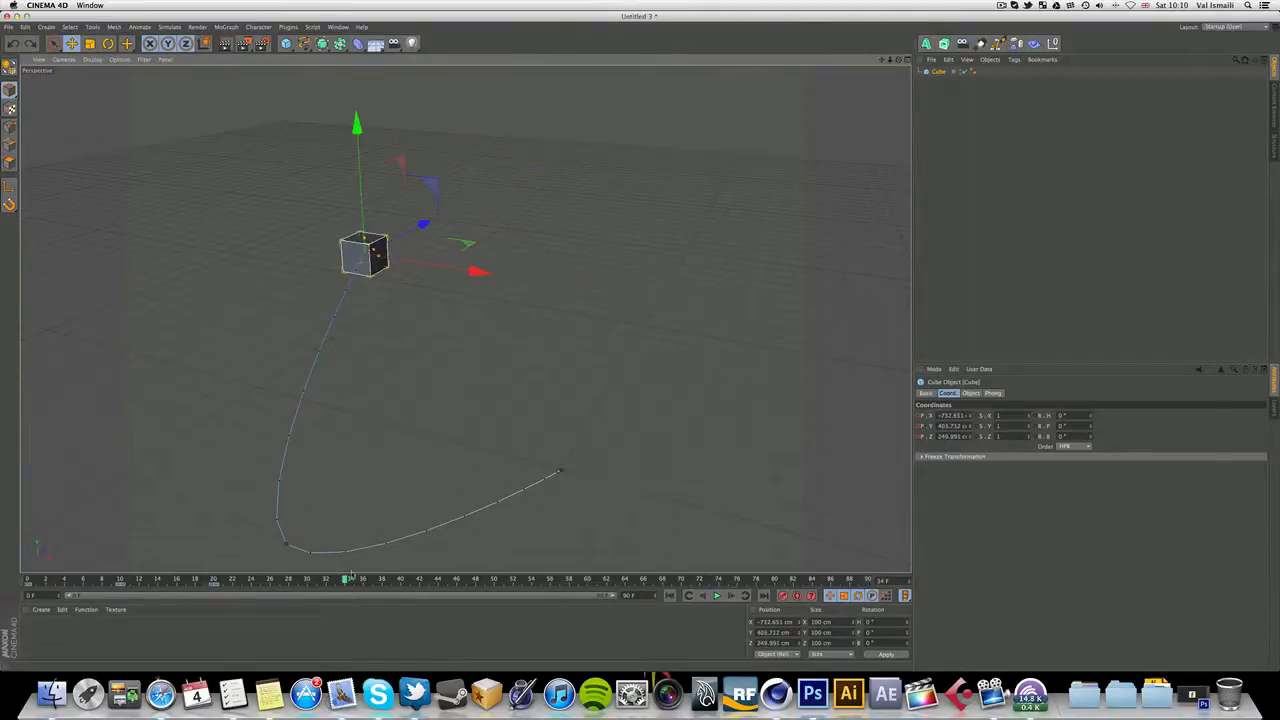
click(213, 581)
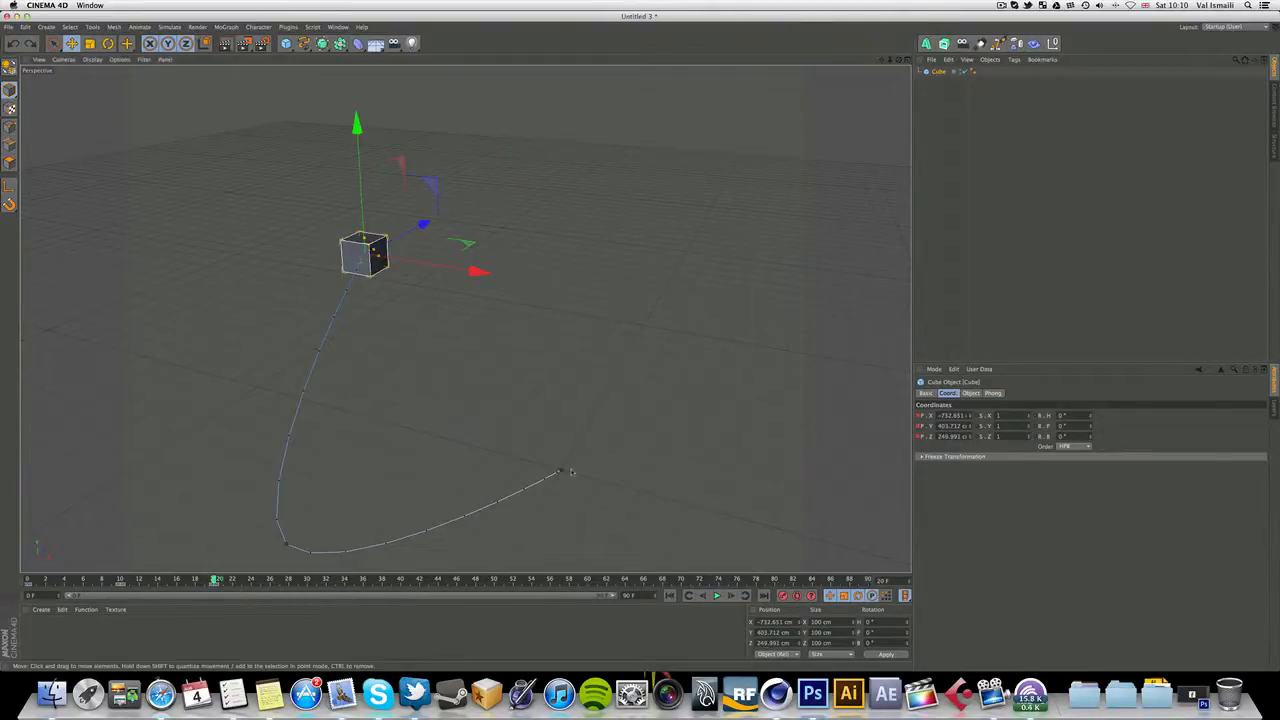
mouse_move(562, 469)
mouse_down()
mouse_move(579, 464)
mouse_move(563, 468)
mouse_up()
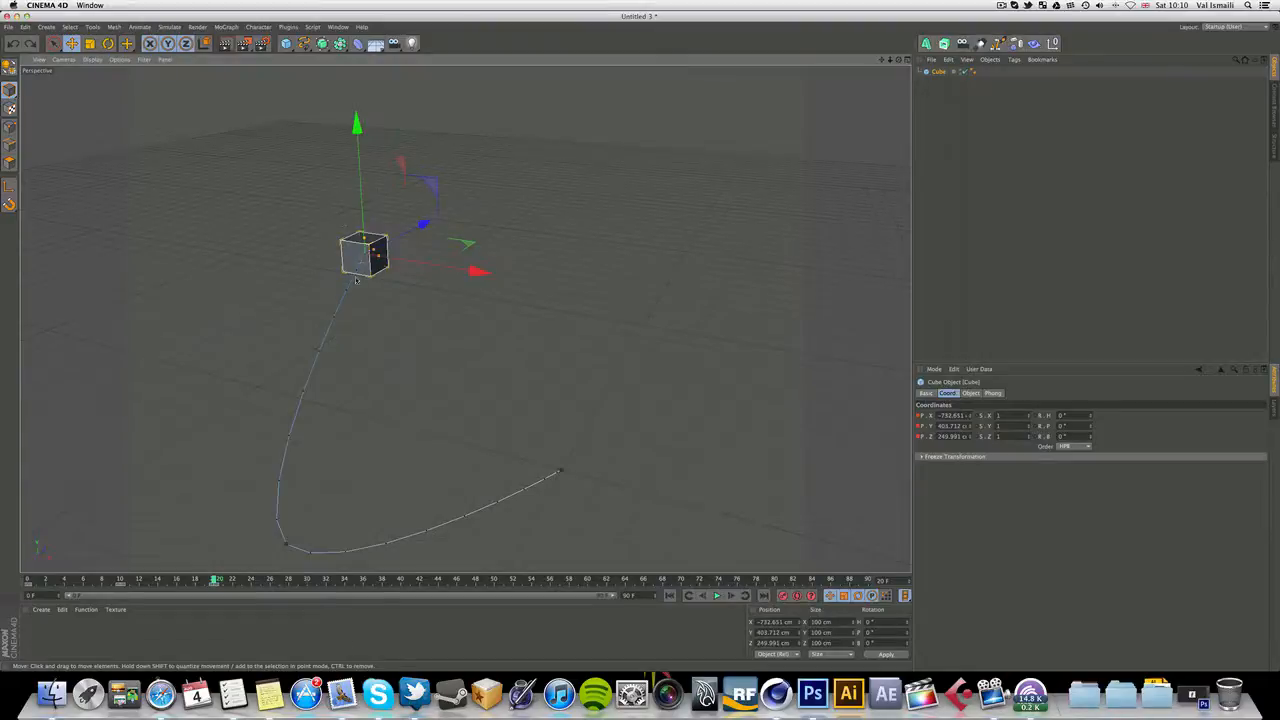
Move the motion path's frame 10 keyframe farther outward, and undo a trial move of the frame 0 keyframe.
drag(285, 546, 107, 561)
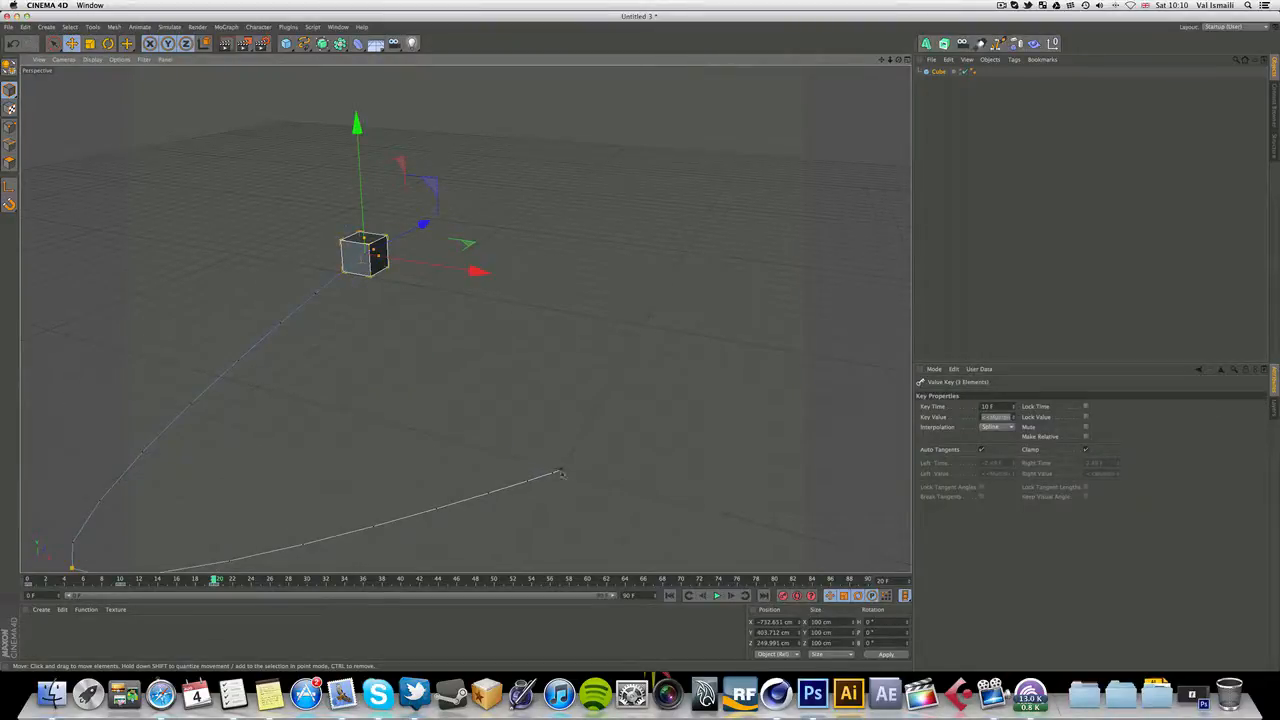
drag(561, 471, 586, 479)
key(super+z)
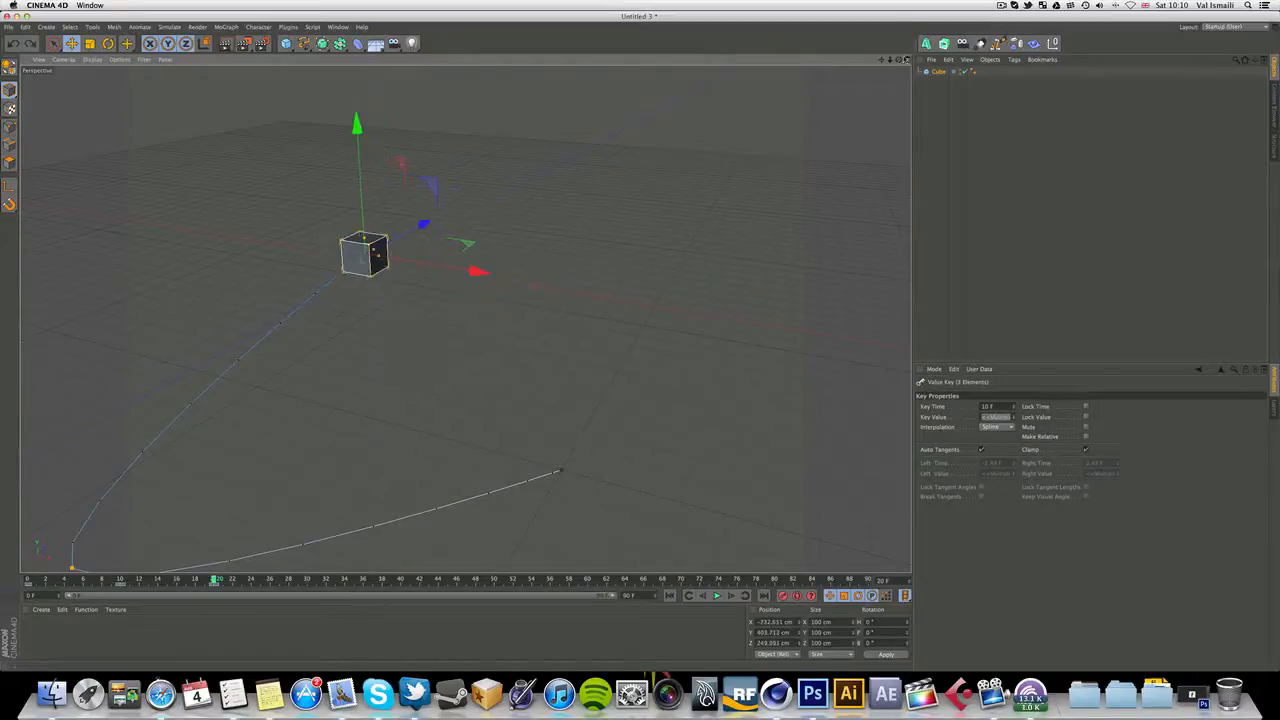
drag(890, 59, 838, 59)
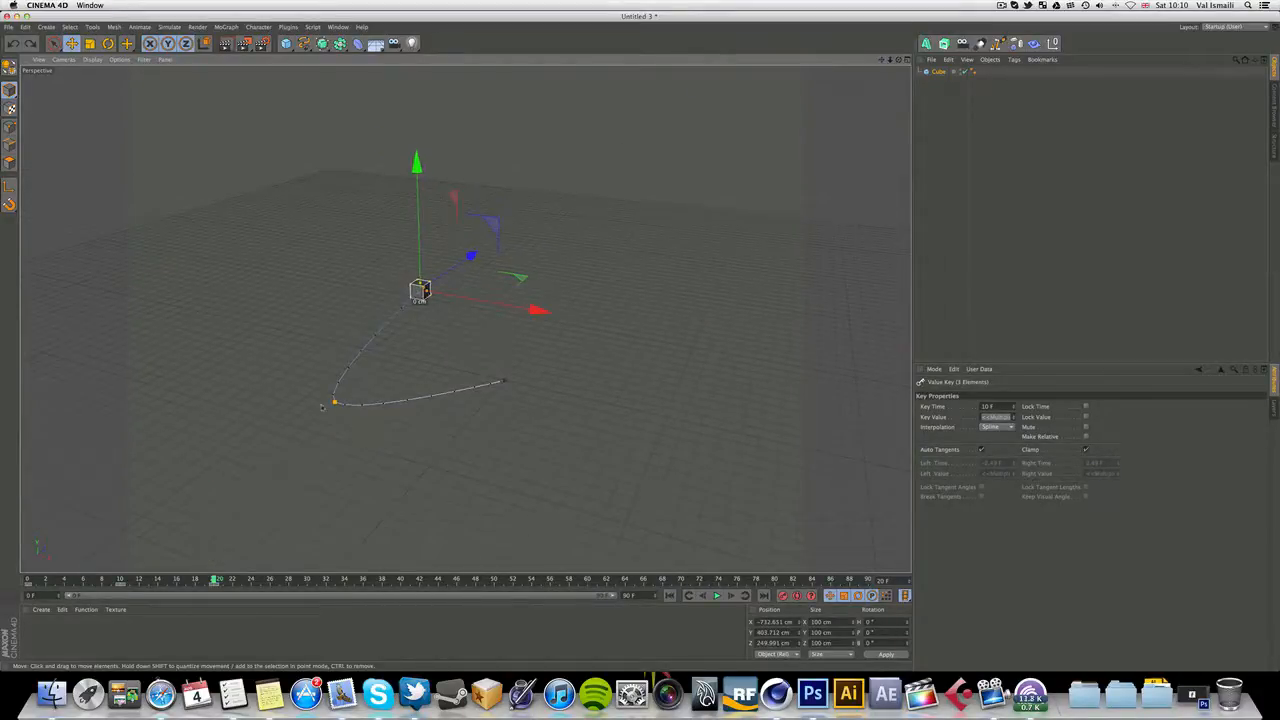
Pull the motion path's frame 10 keyframe much farther out towards the front of the grid, and play the animation from frame 0.
drag(335, 403, 193, 538)
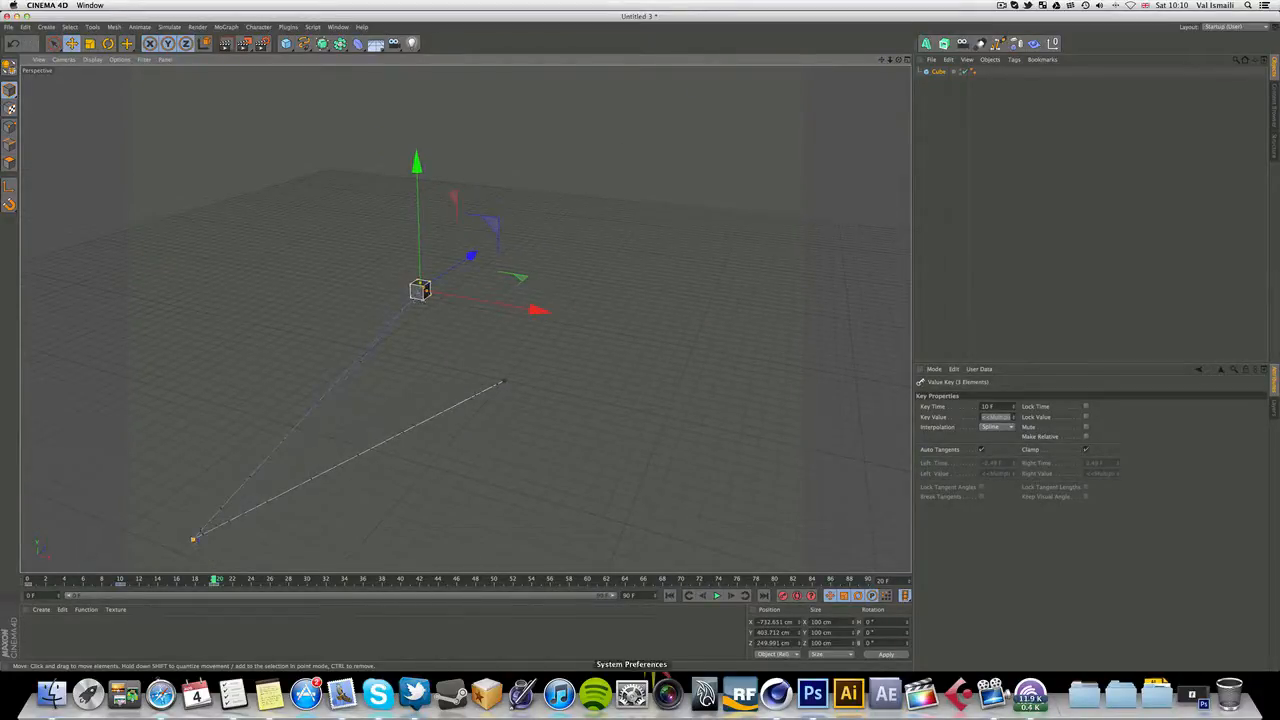
click(672, 596)
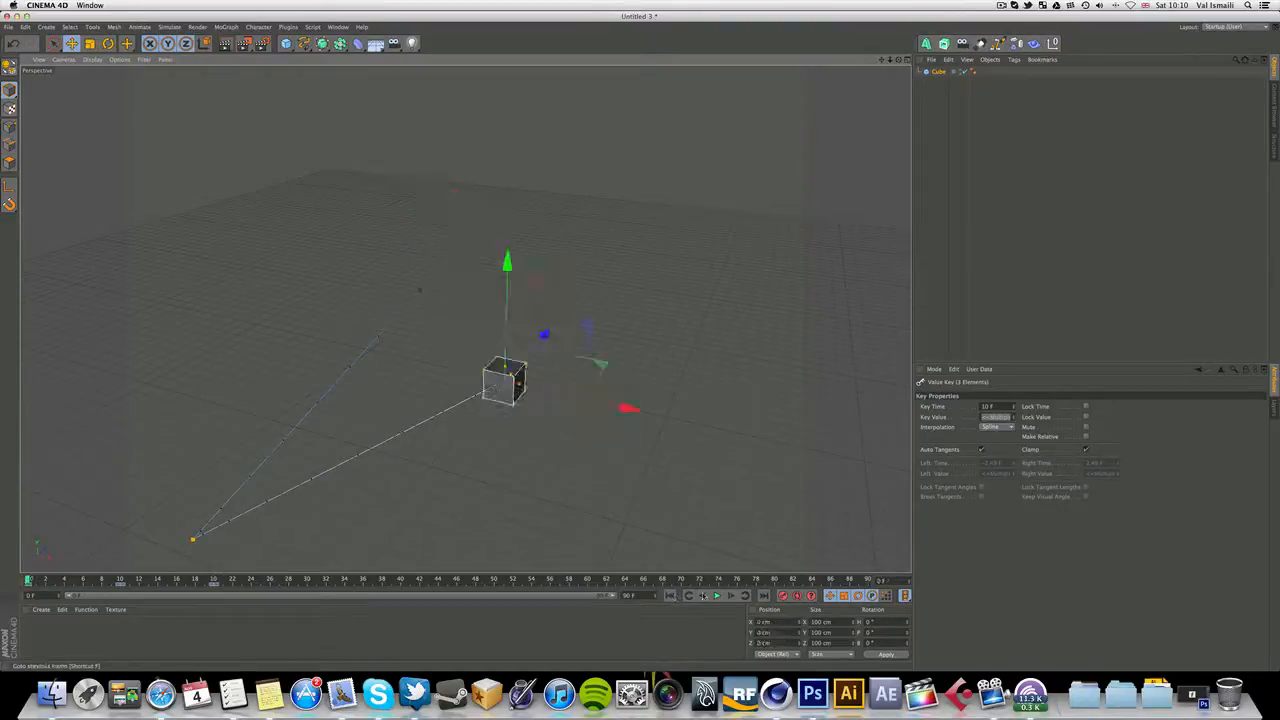
click(716, 596)
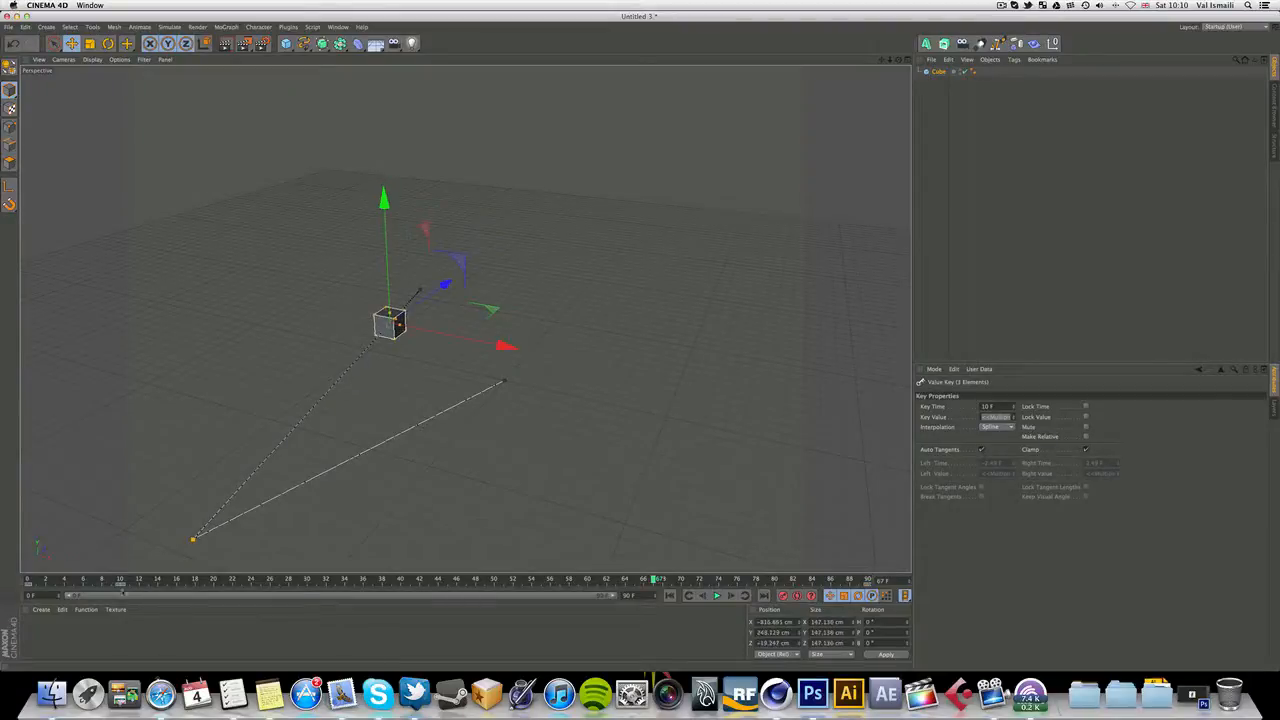
Shift the frame 10 keyframe to frame 30 in the timeline, and play the animation from the start before stopping it.
drag(119, 585, 307, 582)
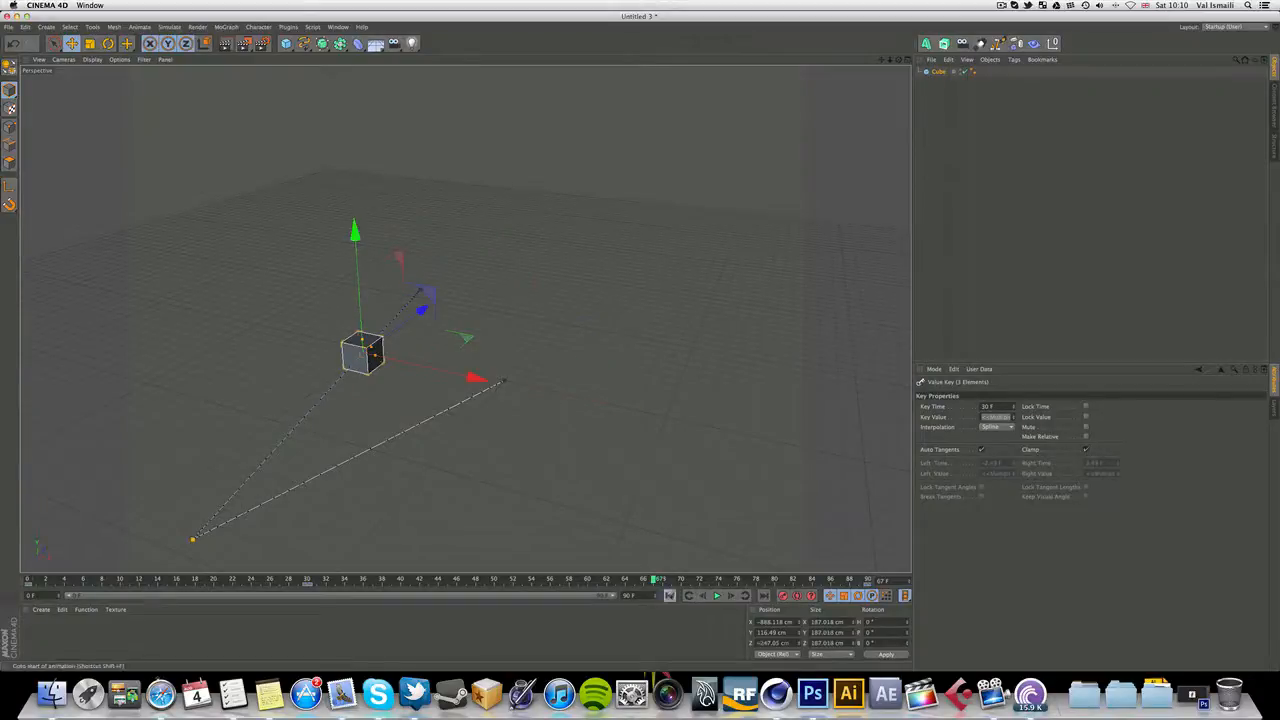
click(669, 596)
click(716, 596)
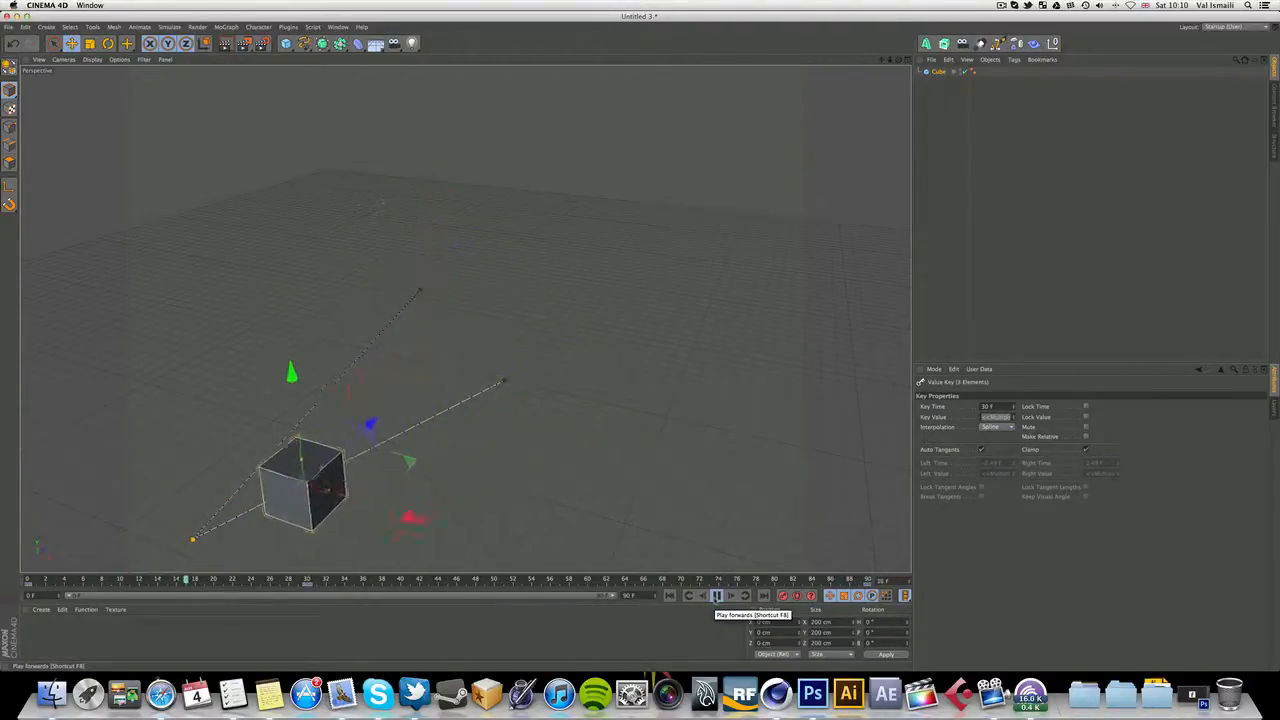
click(717, 595)
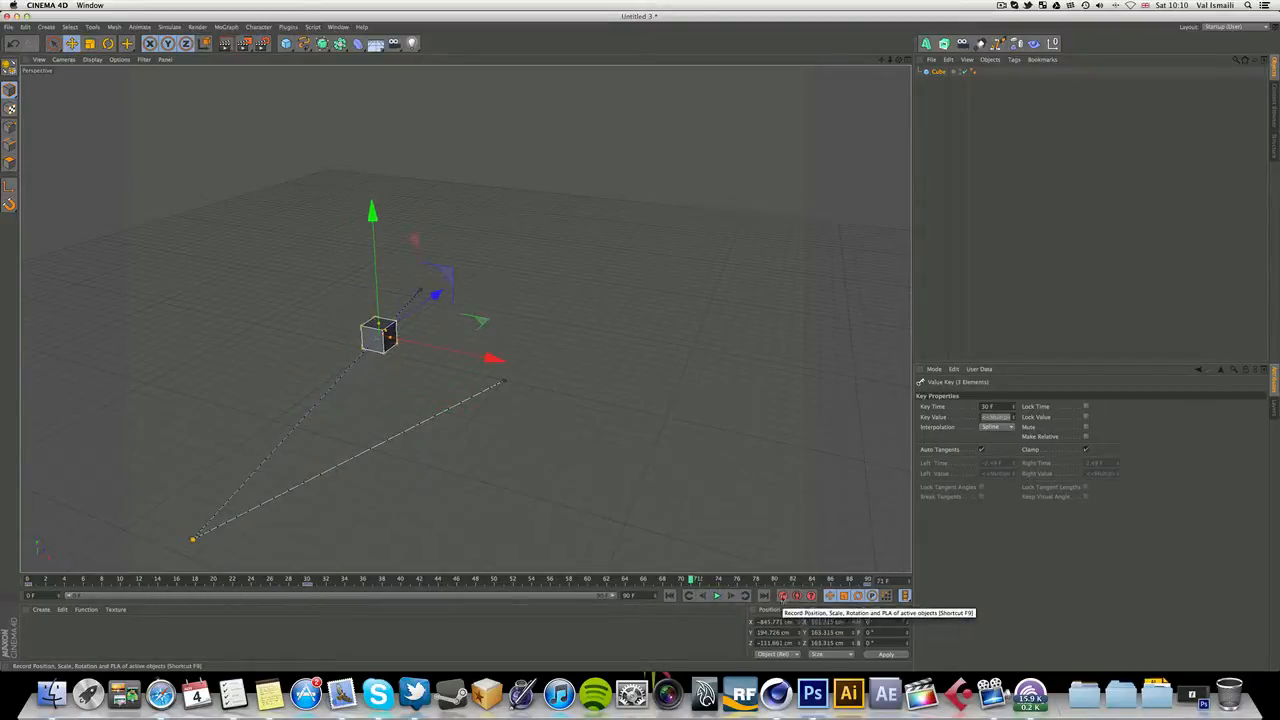
Record a position, scale and rotation keyframe for the cube at frame 71.
click(784, 596)
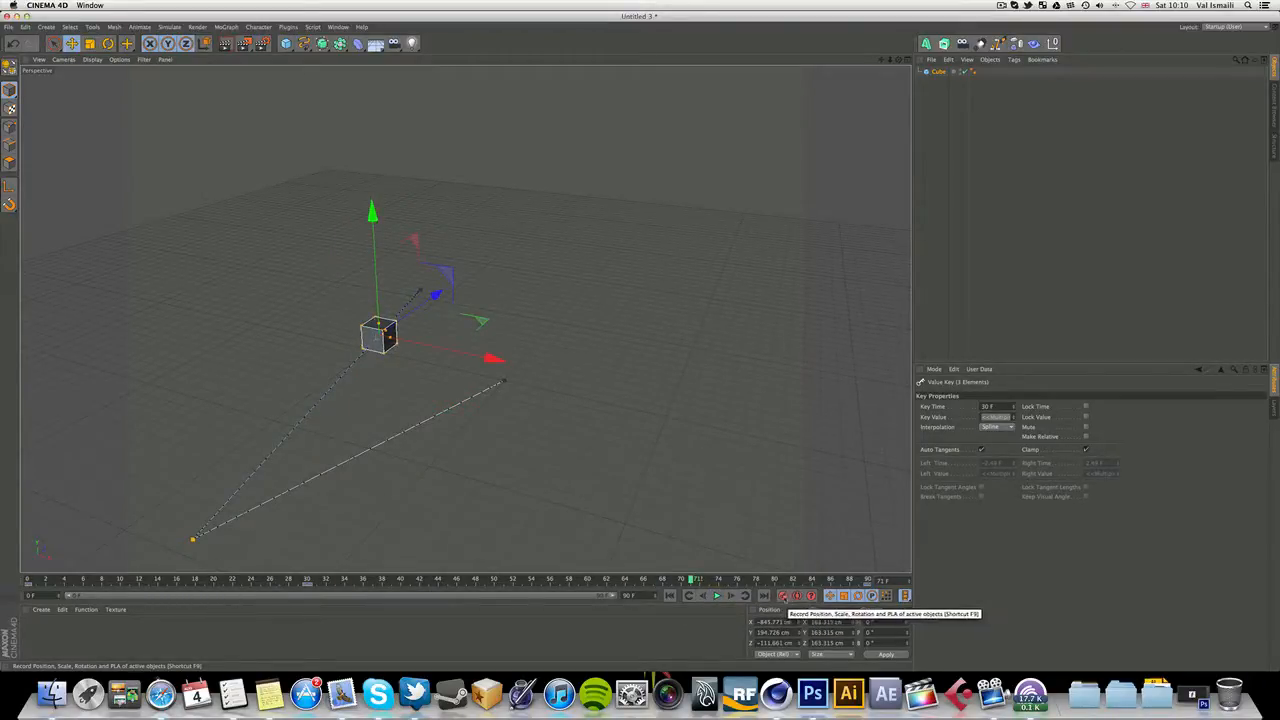
click(784, 596)
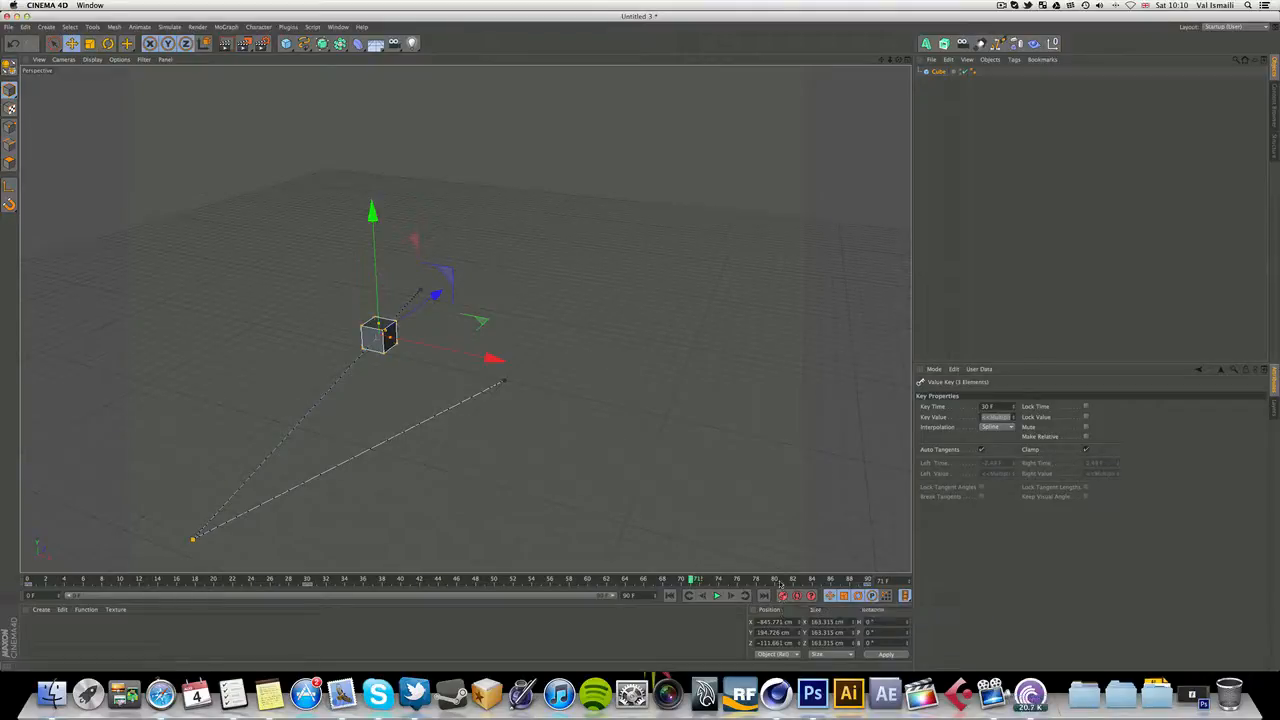
click(938, 72)
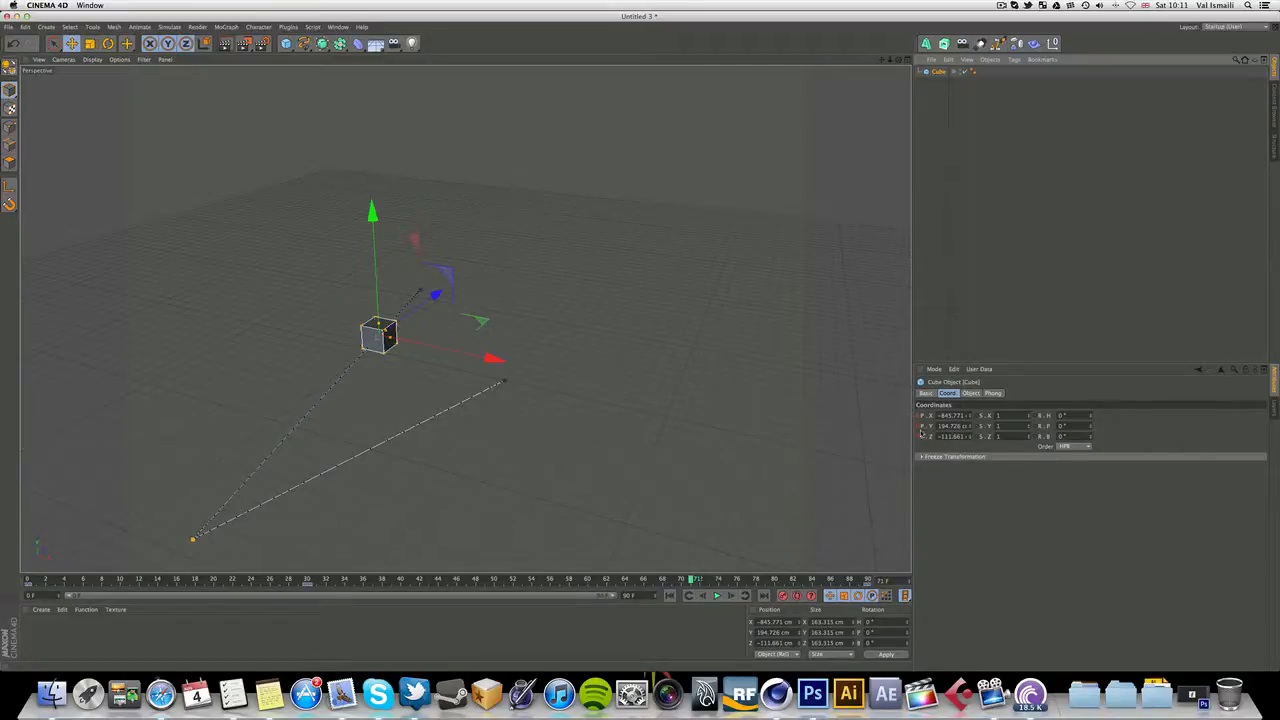
click(784, 596)
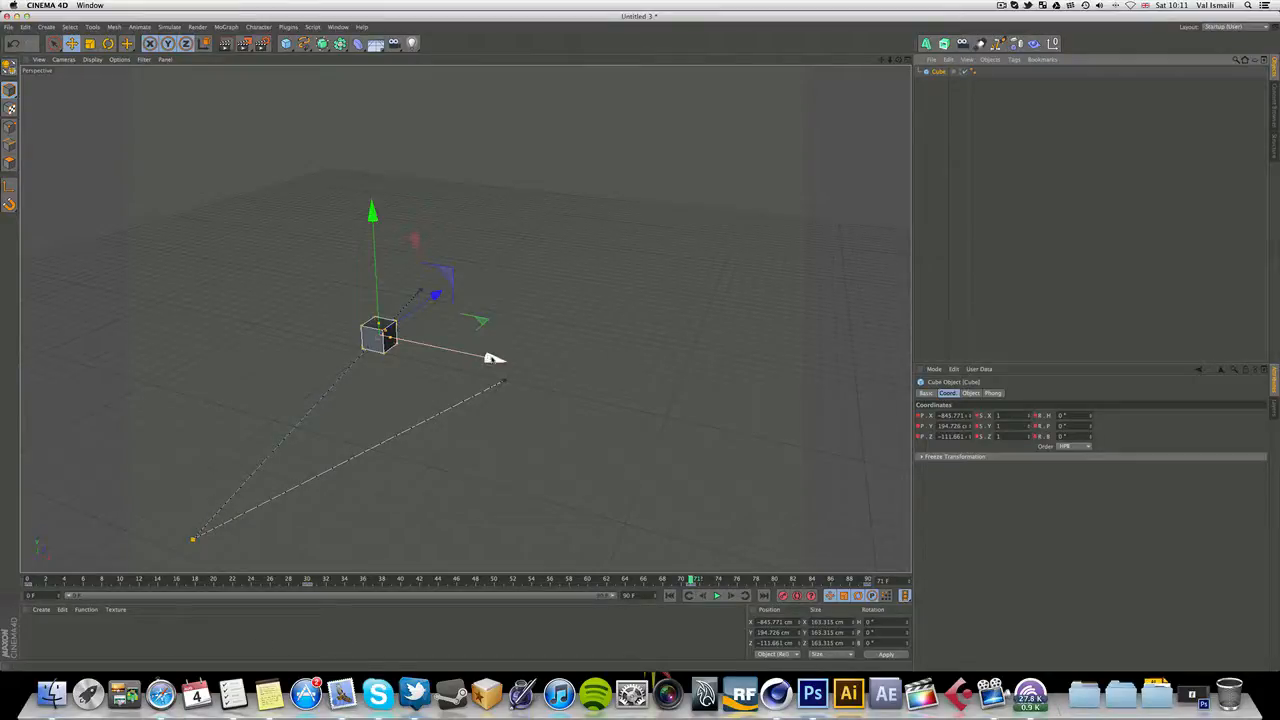
Keyframe the cube at frame 53 in a new position of about X 58.5, Y -211.8, Z -815.2 cm, and play the animation.
drag(494, 359, 414, 339)
click(524, 580)
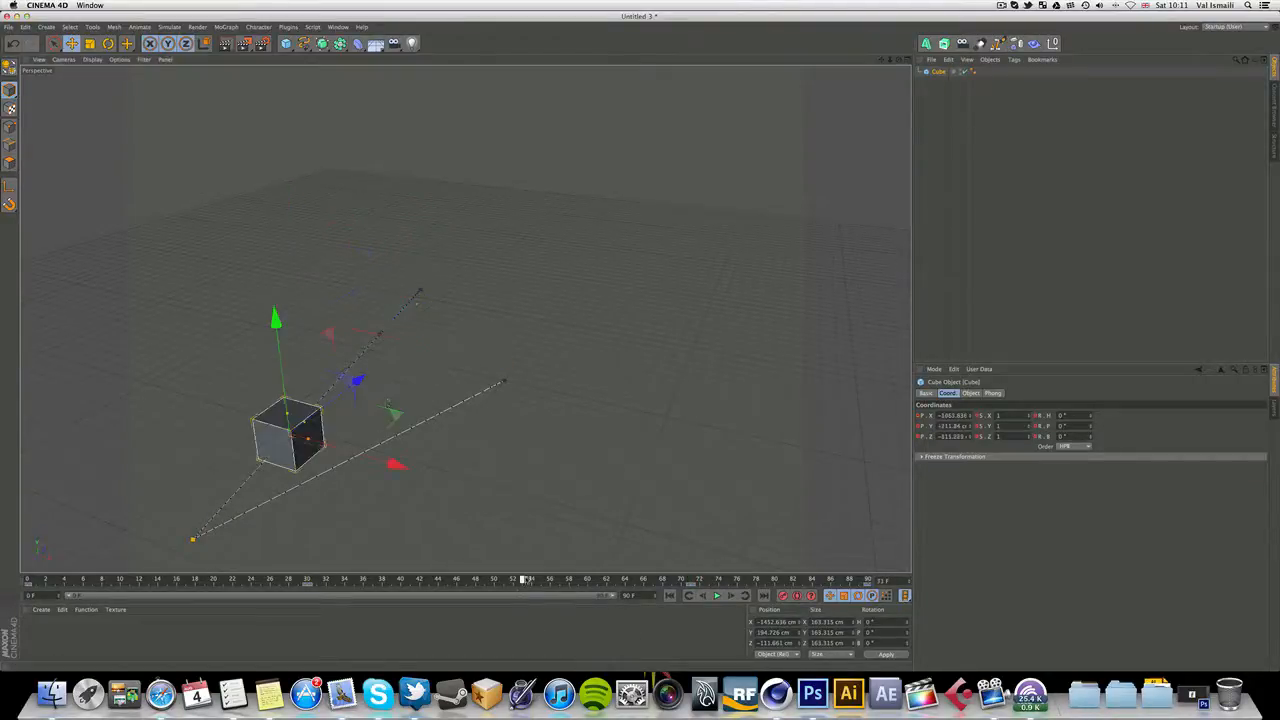
drag(396, 464, 577, 541)
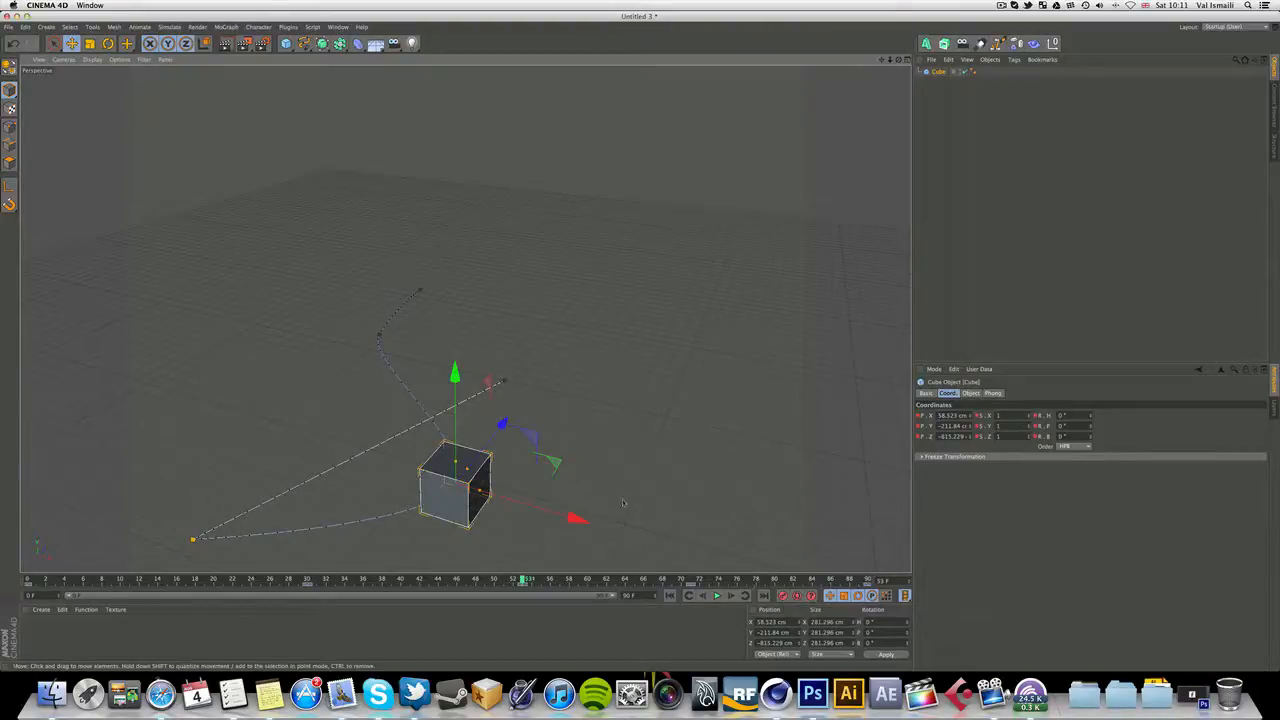
click(716, 596)
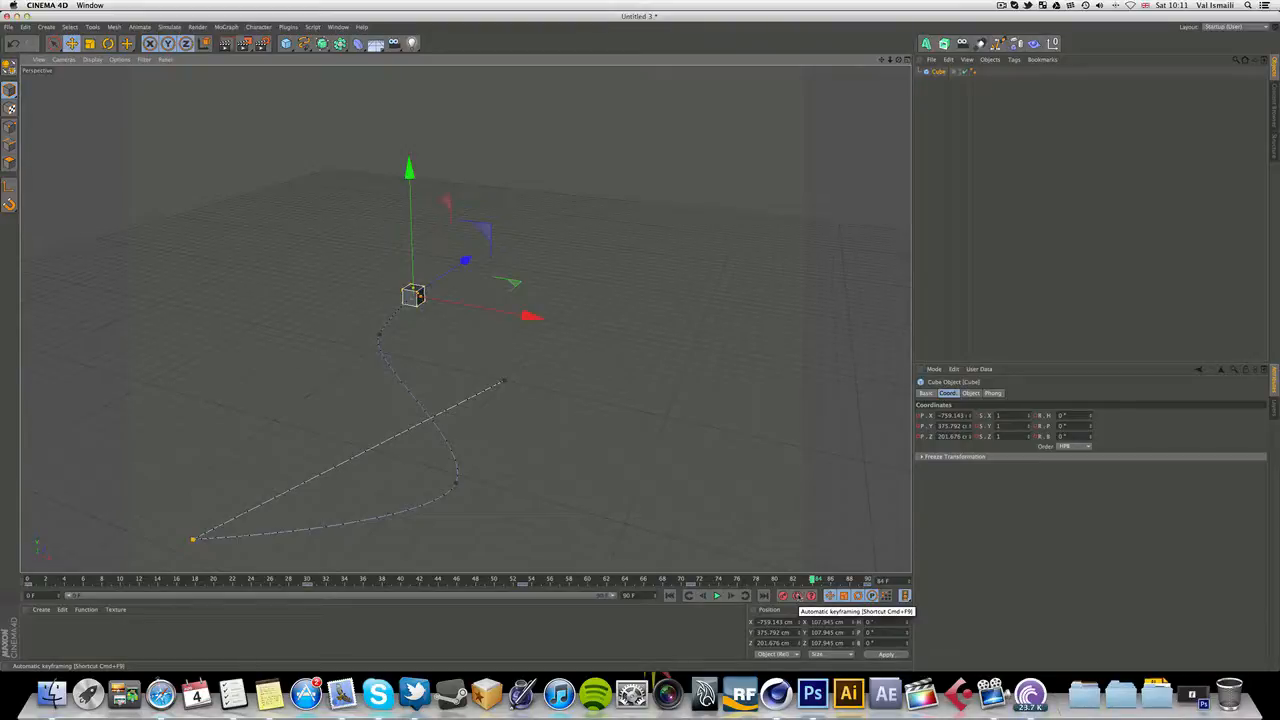
Turn on automatic keyframing and move the cube at frame 65 to about X -1338, Y 70, Z -1799 cm.
click(797, 596)
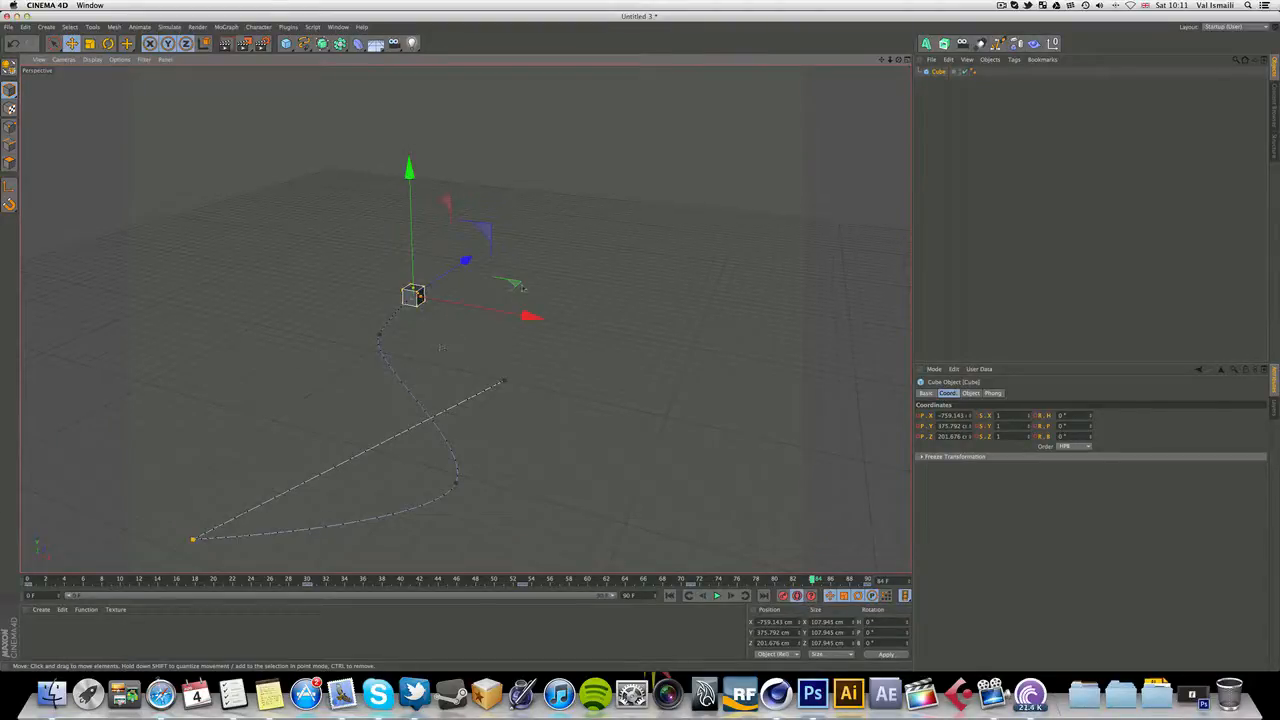
click(636, 580)
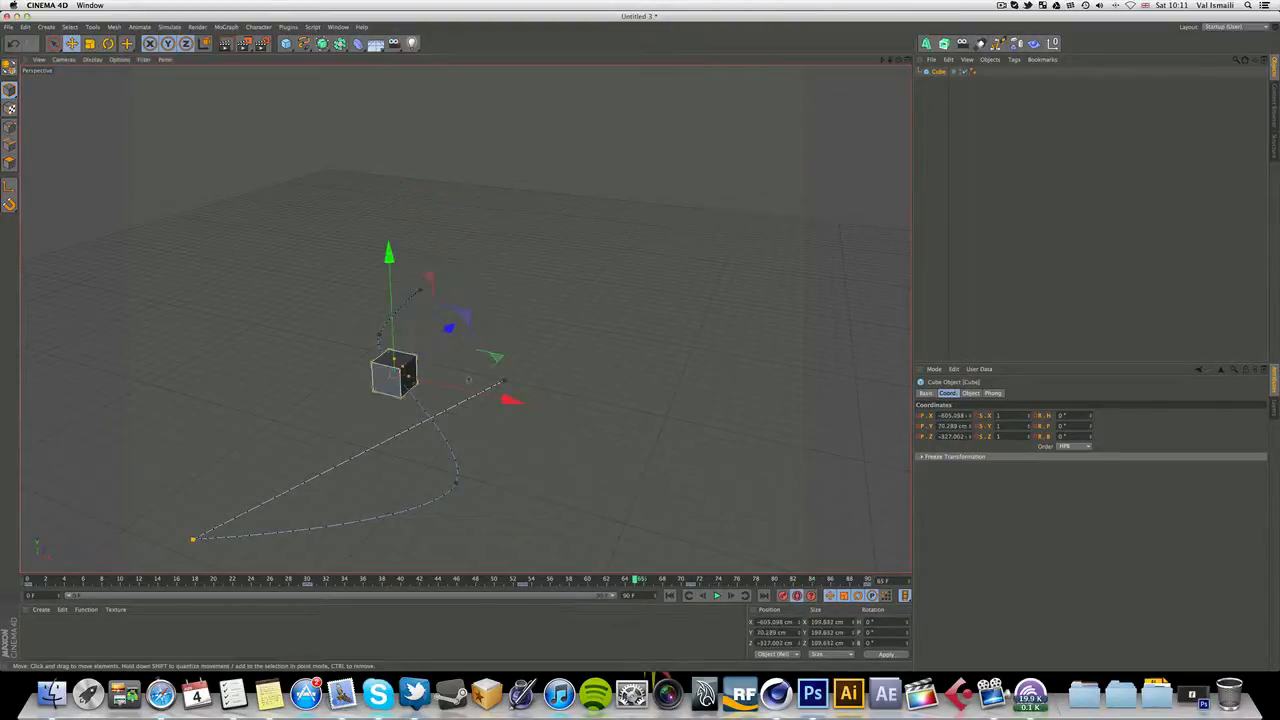
drag(468, 379, 205, 432)
Play the animation with the extended motion path from frame 0, and stop it near the end.
click(670, 595)
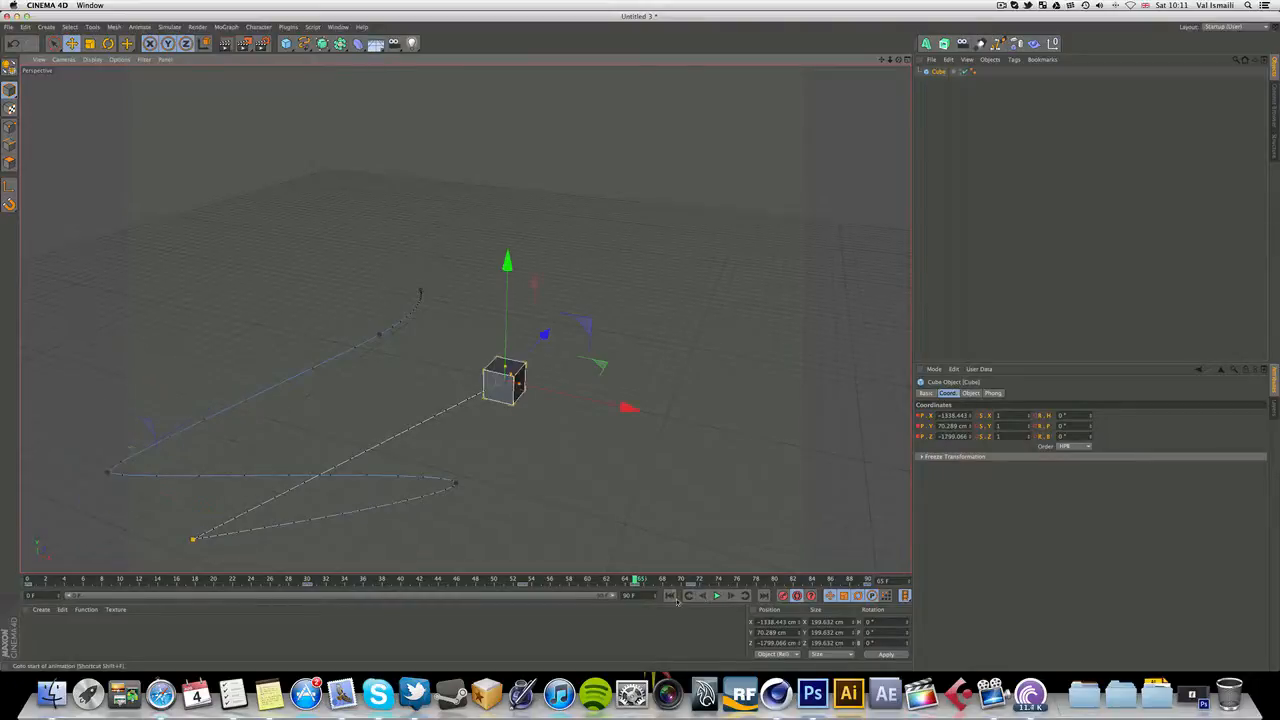
click(716, 595)
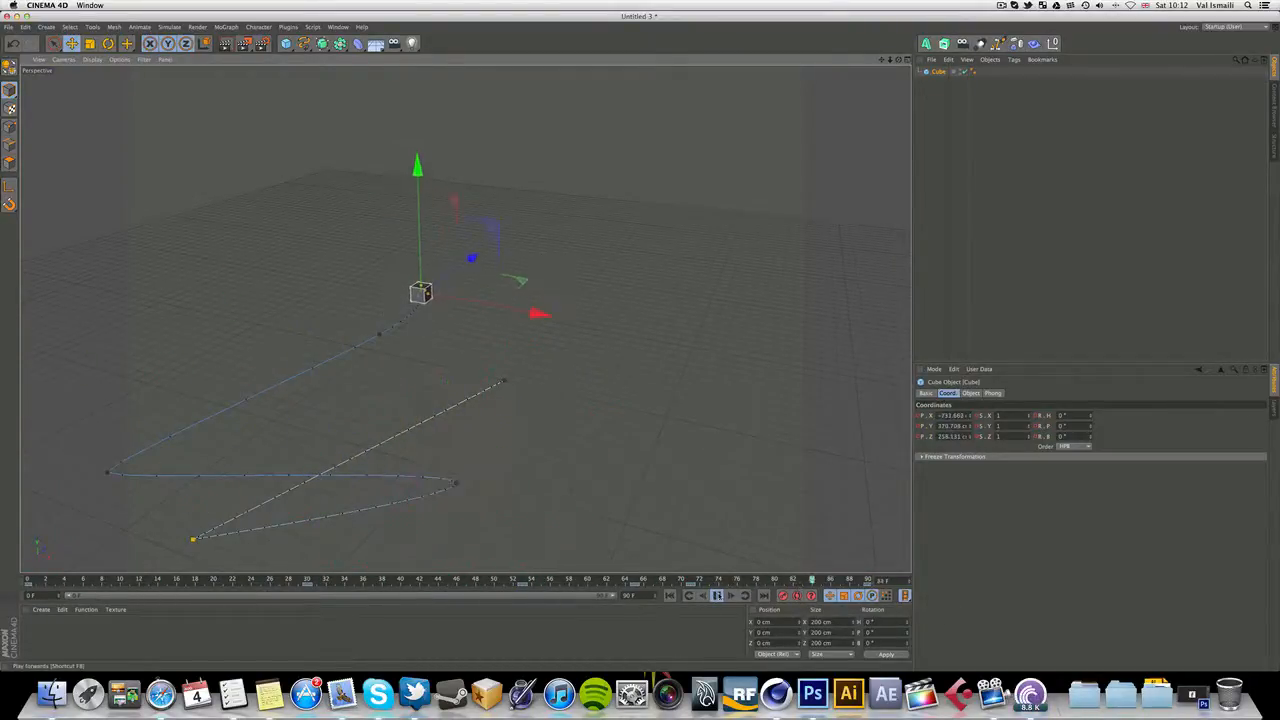
click(717, 596)
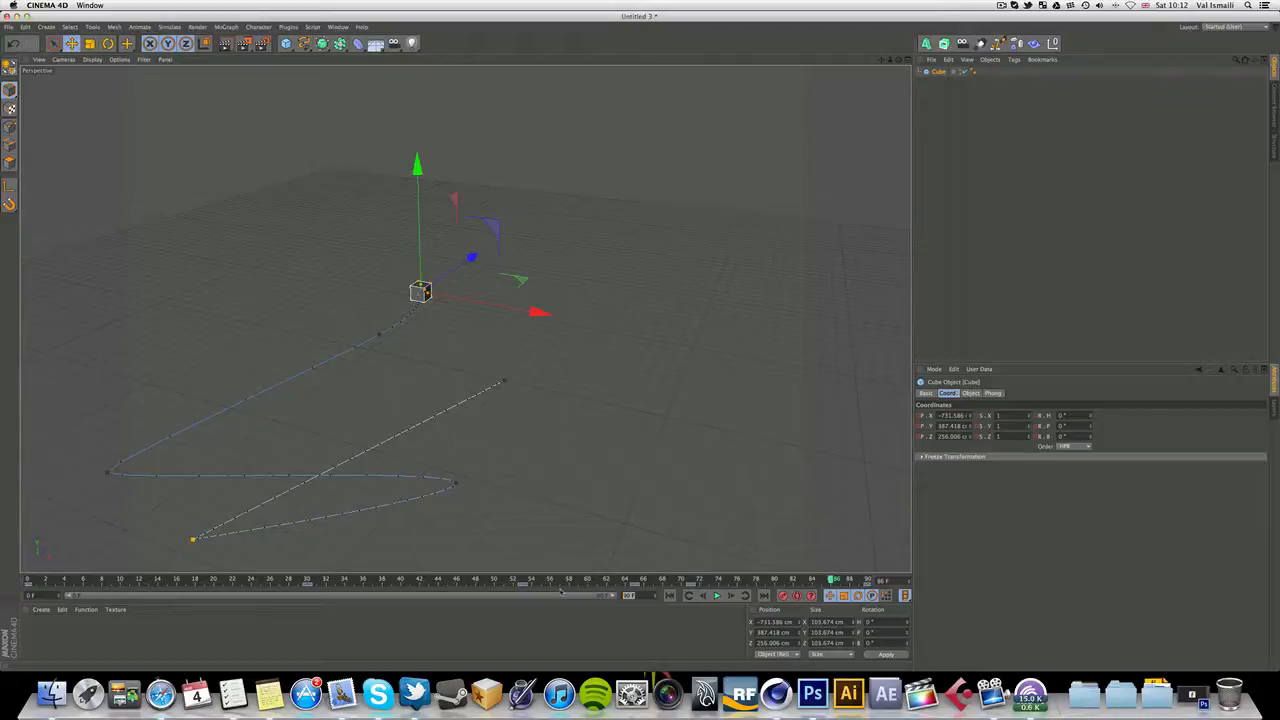
Set the animation's end frame to 200 and extend the visible timeline range to the full 200 frames.
text(200)
key(Return)
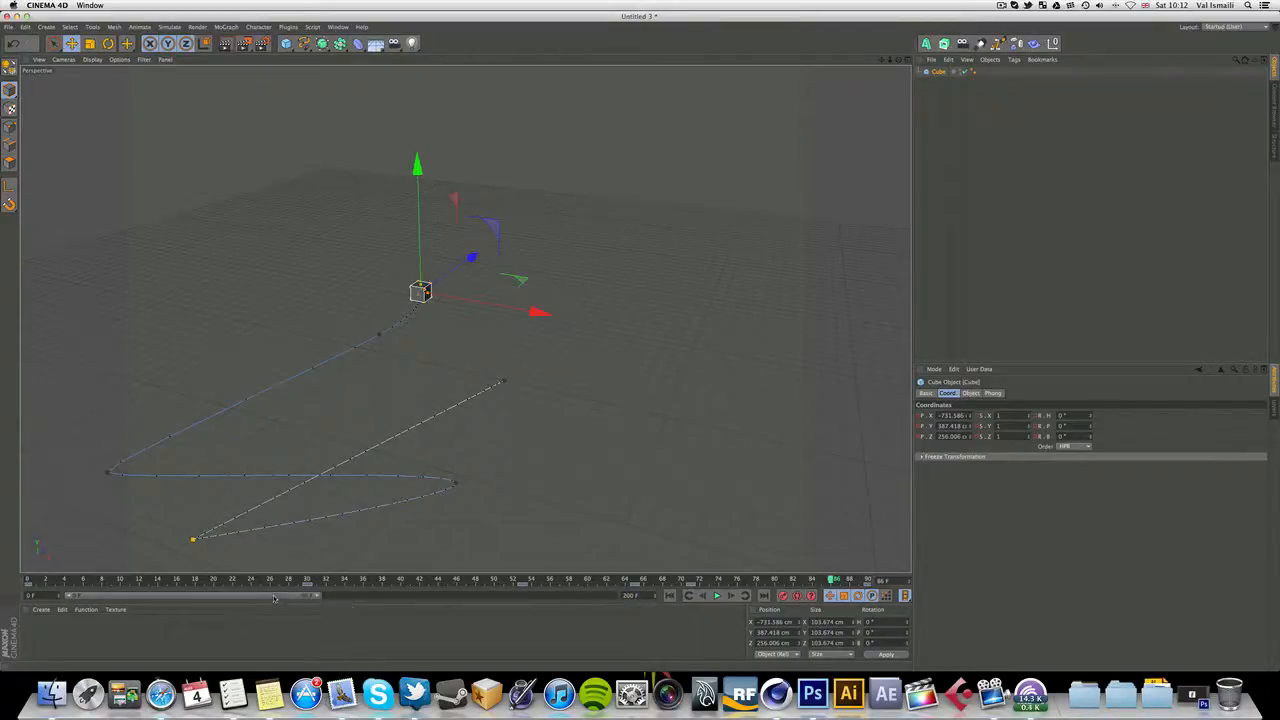
drag(276, 597, 171, 606)
drag(313, 598, 742, 619)
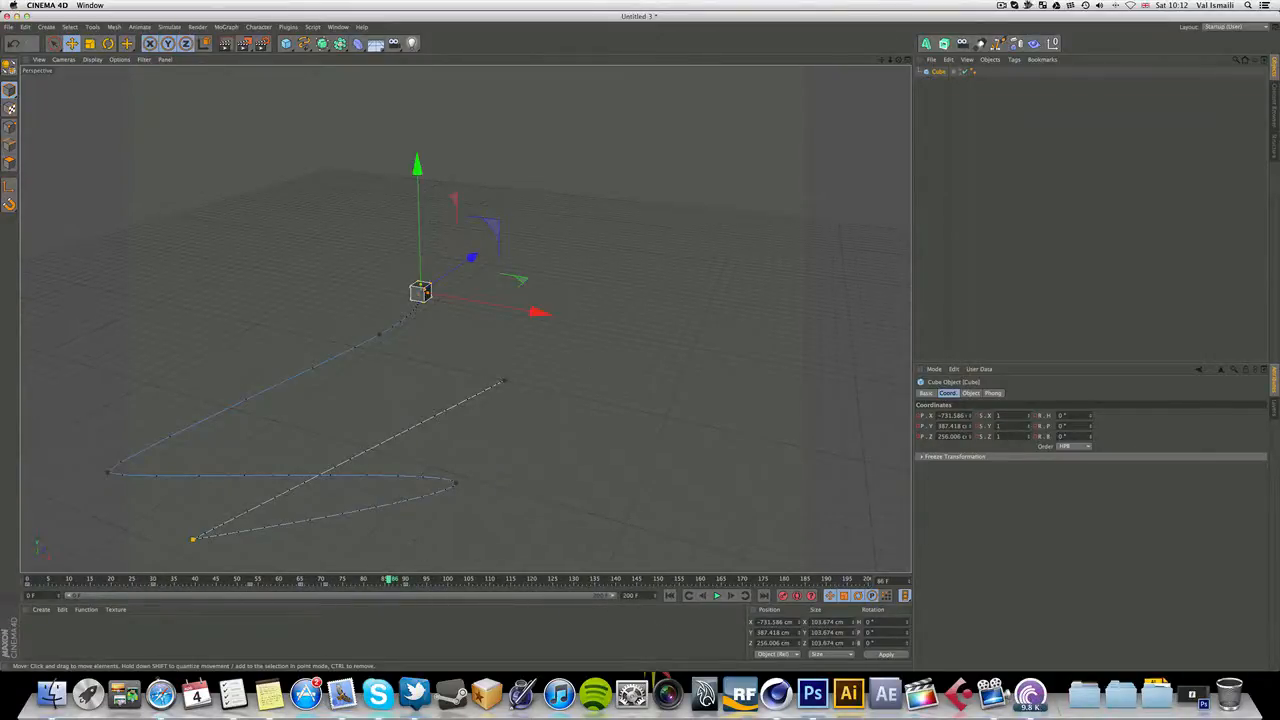
click(1001, 5)
click(1001, 5)
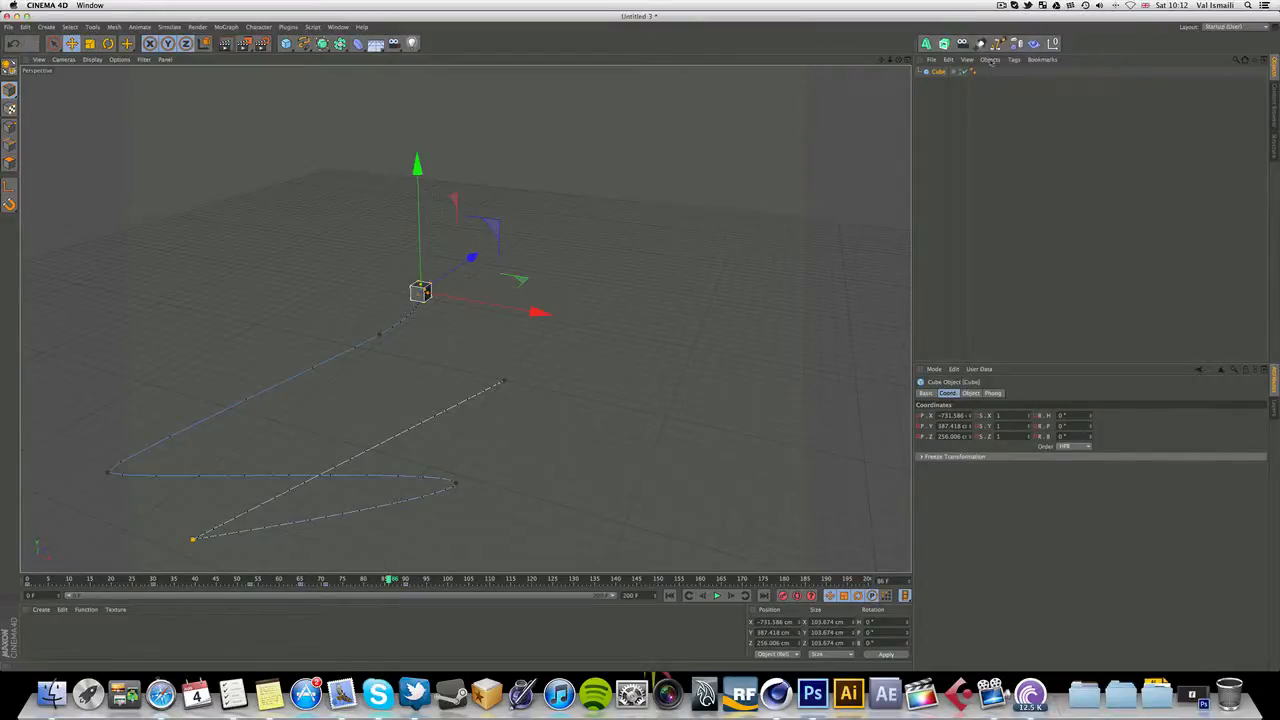